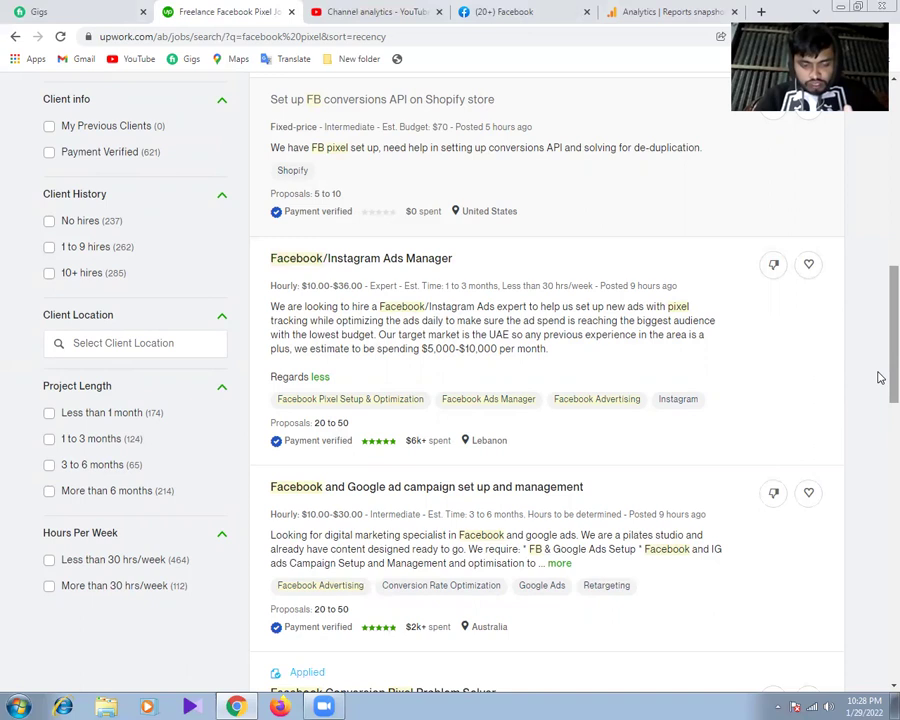
Review the remaining facebook pixel job listings down to the end of the first results page
scroll(880, 378, "down", 2)
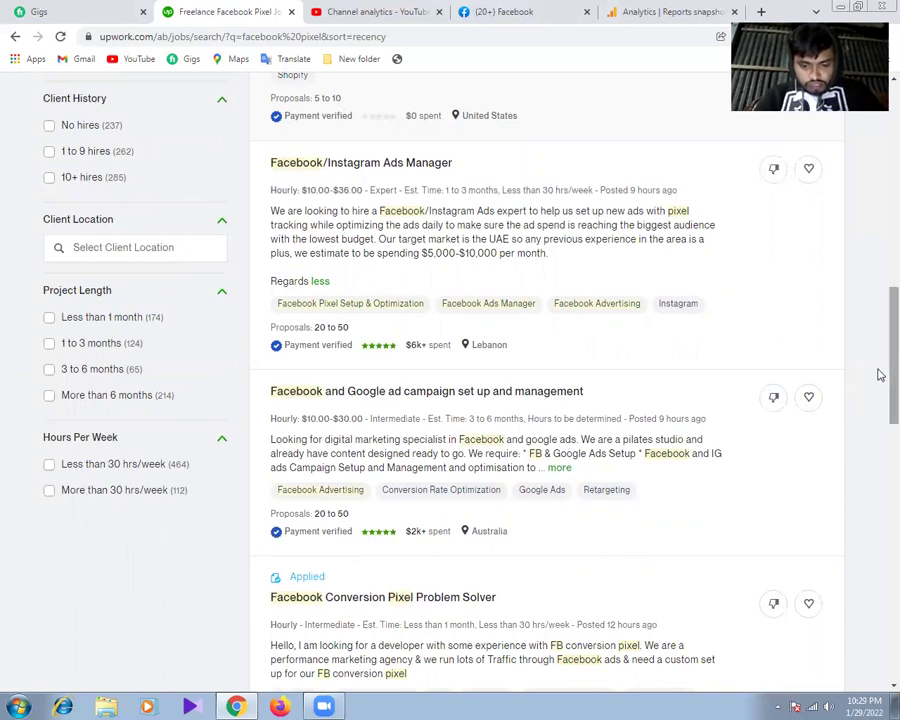
scroll(880, 374, "down", 2)
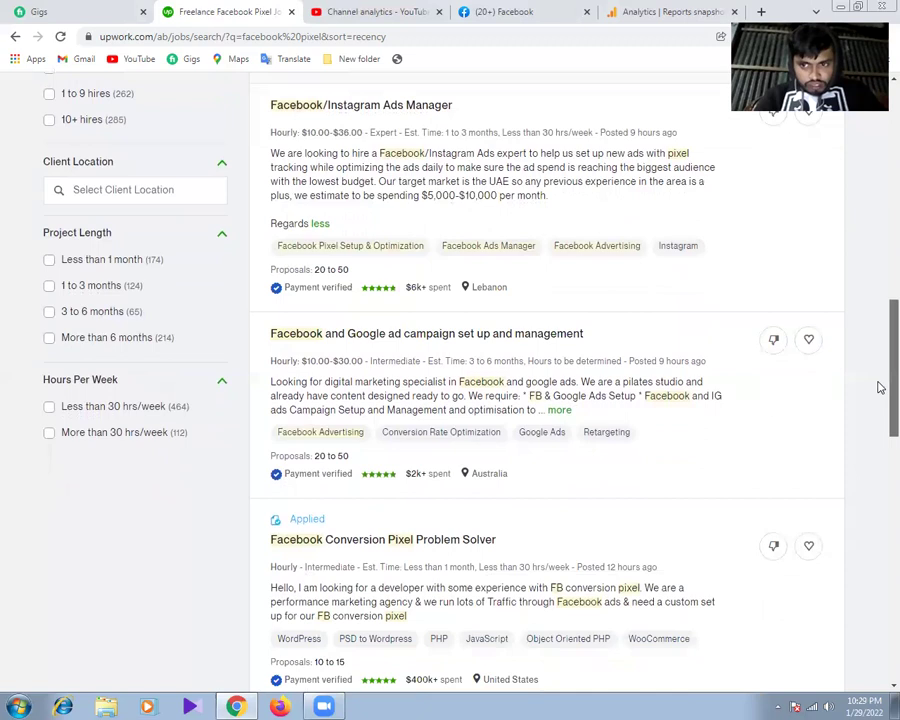
scroll(880, 397, "down", 1)
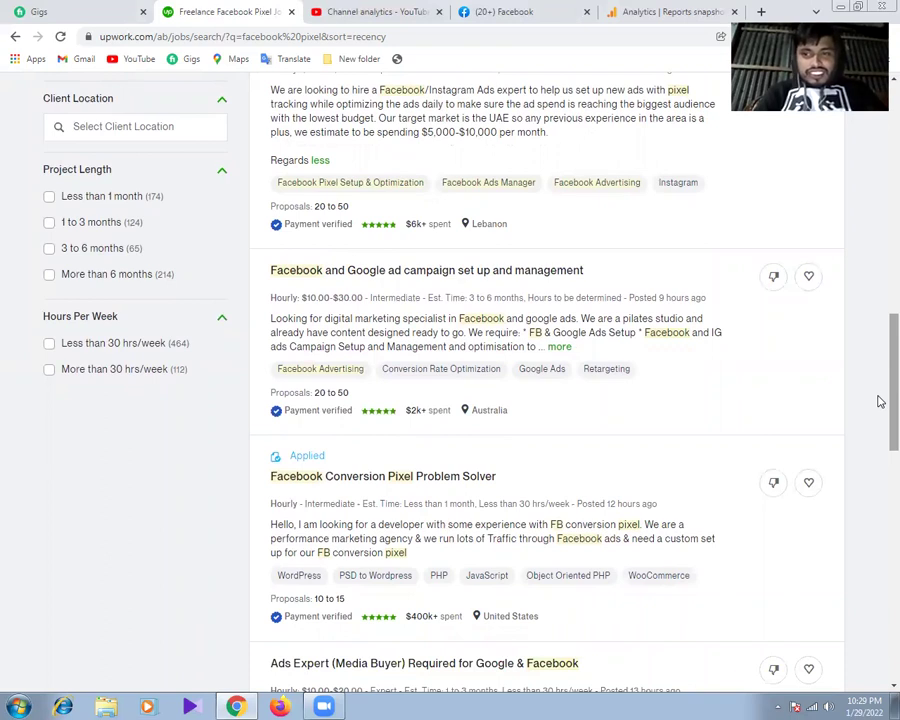
scroll(876, 404, "down", 2)
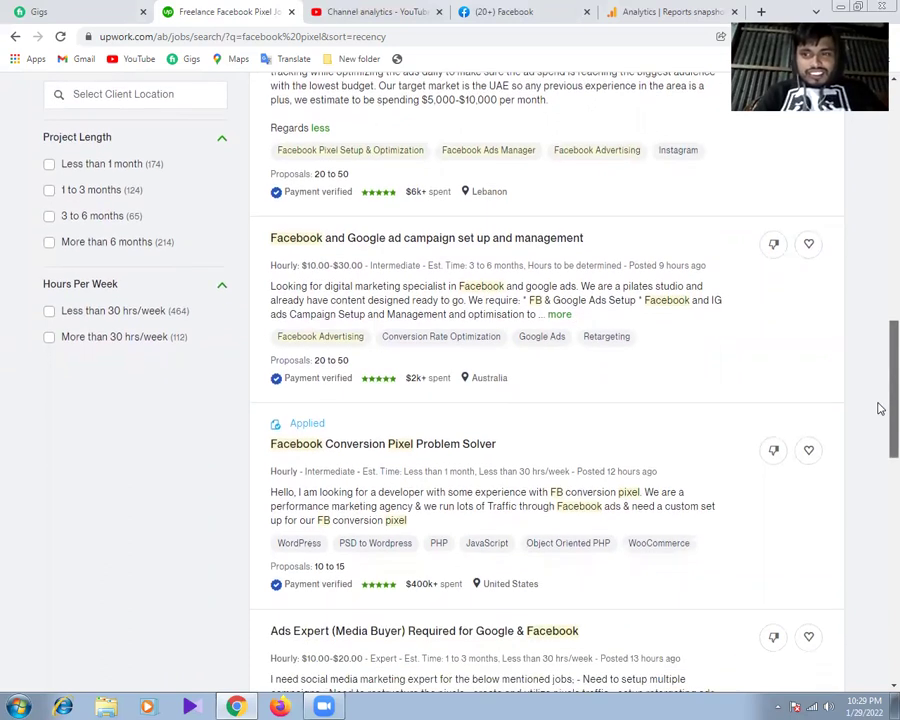
scroll(880, 414, "down", 2)
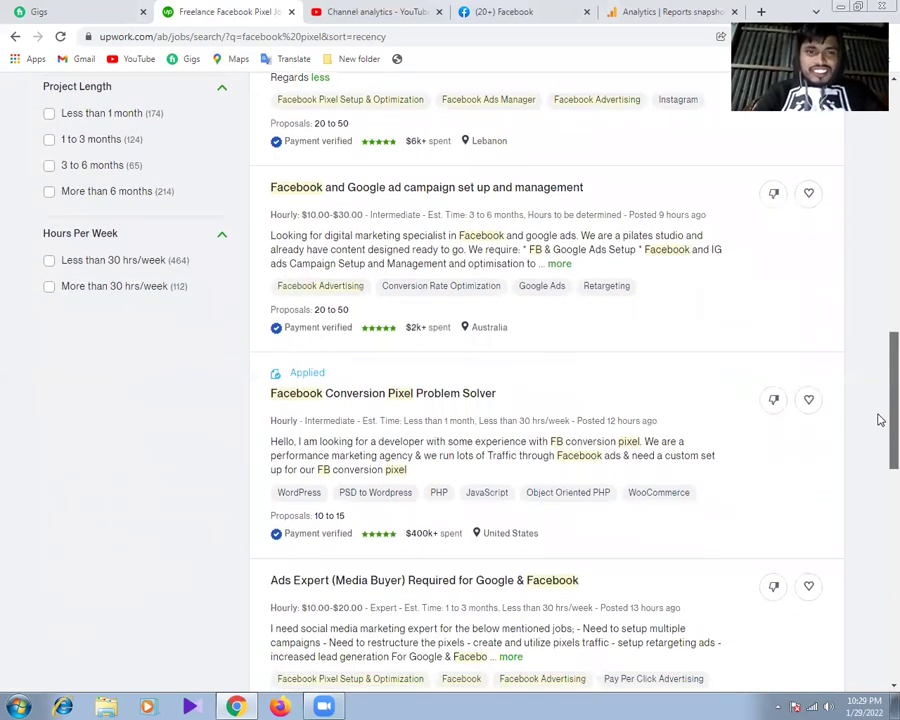
scroll(878, 425, "down", 1)
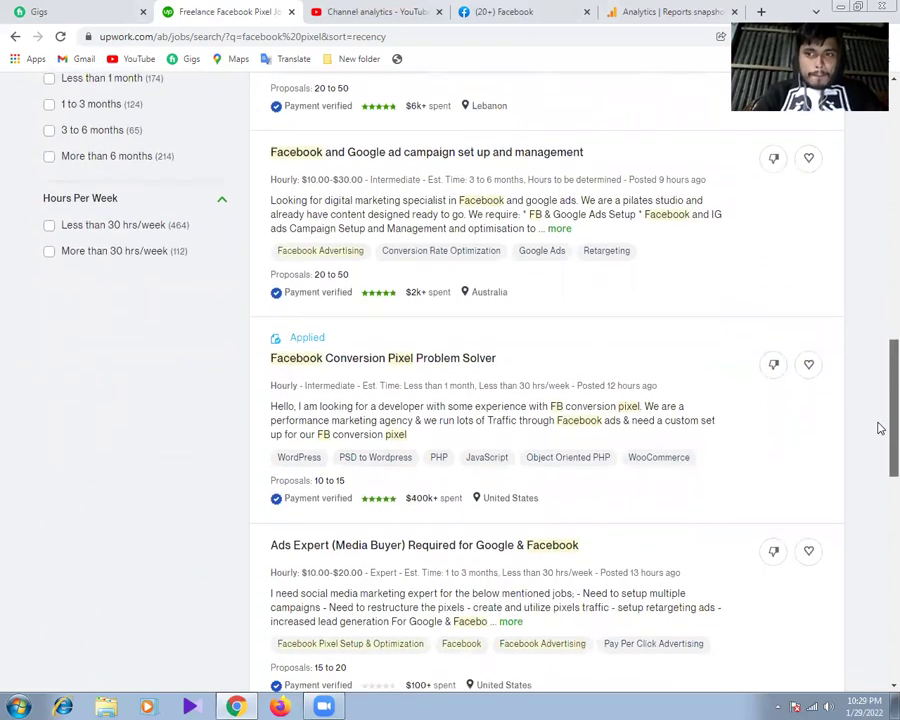
scroll(878, 429, "down", 2)
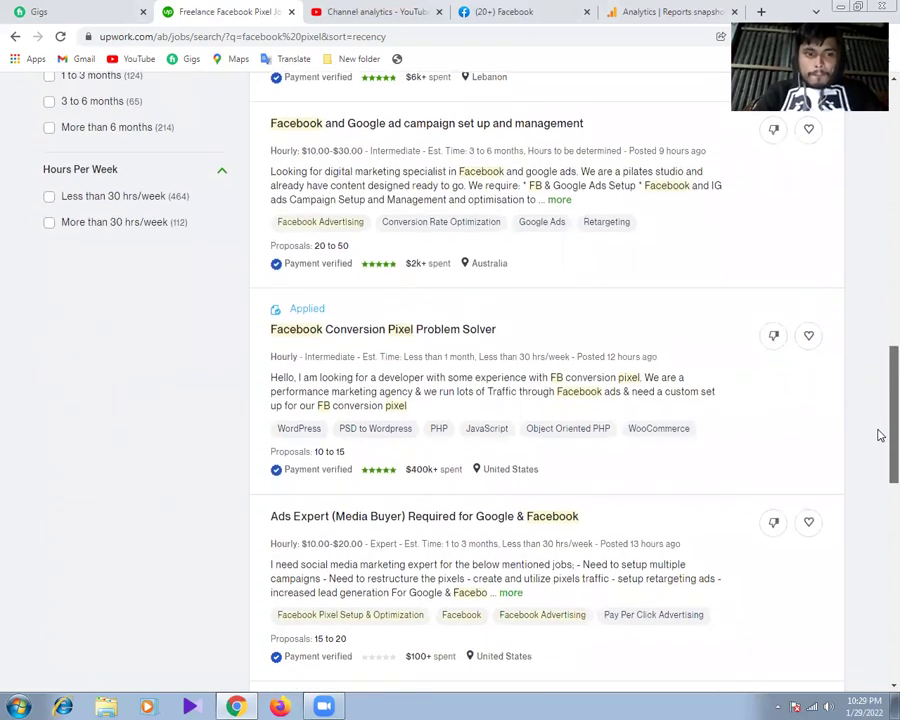
scroll(880, 442, "down", 2)
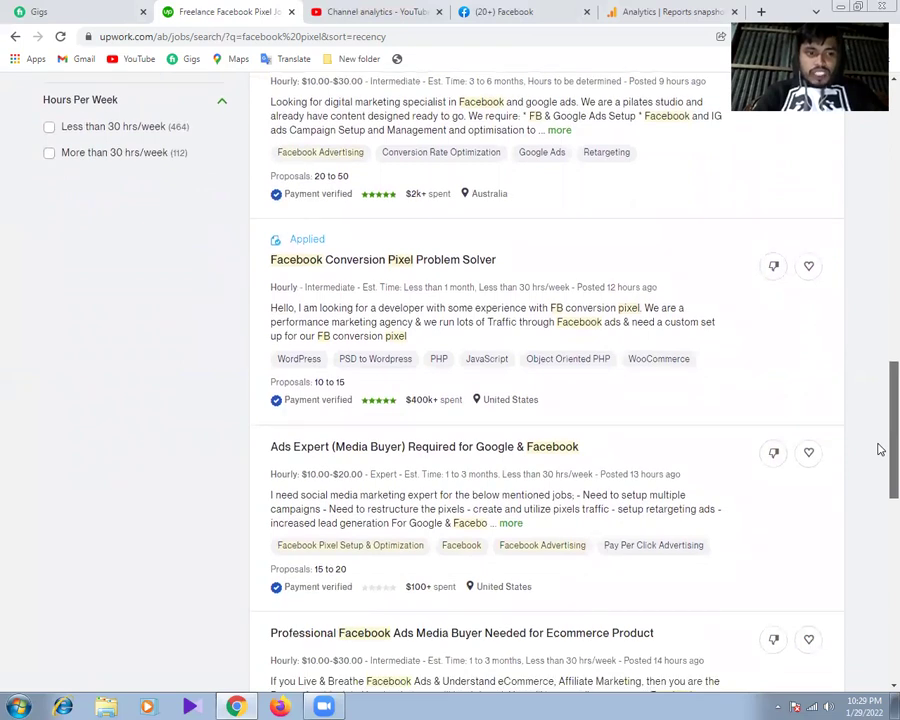
scroll(880, 449, "down", 3)
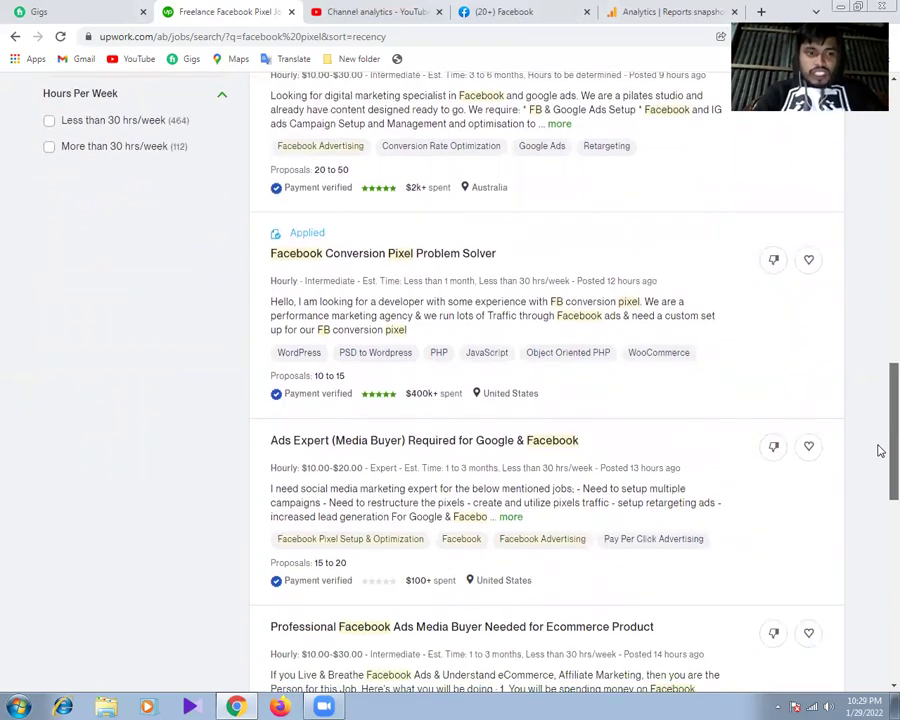
scroll(879, 467, "down", 3)
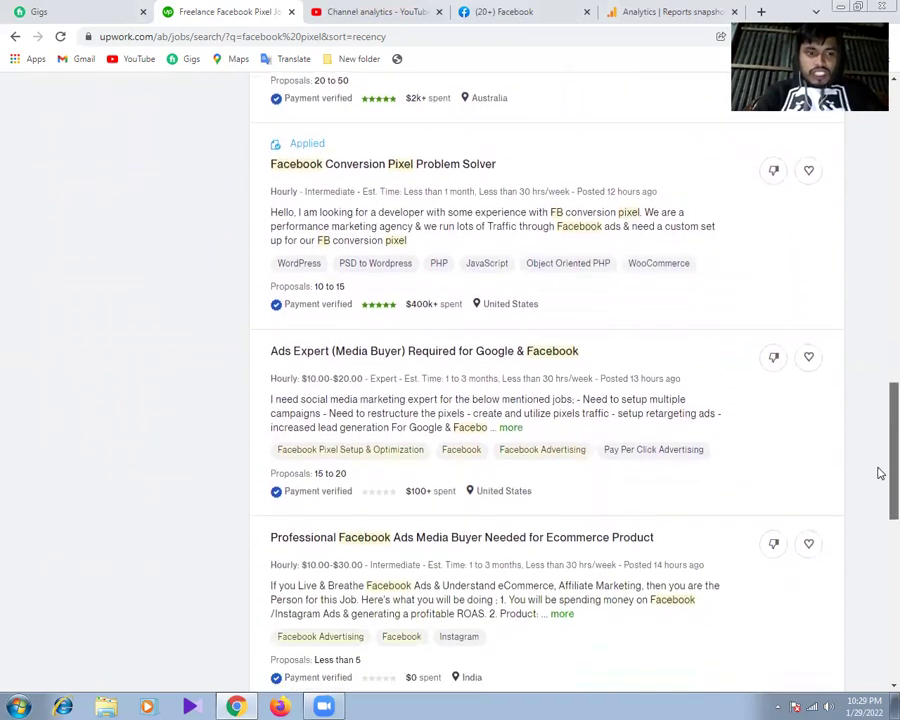
scroll(879, 497, "down", 1)
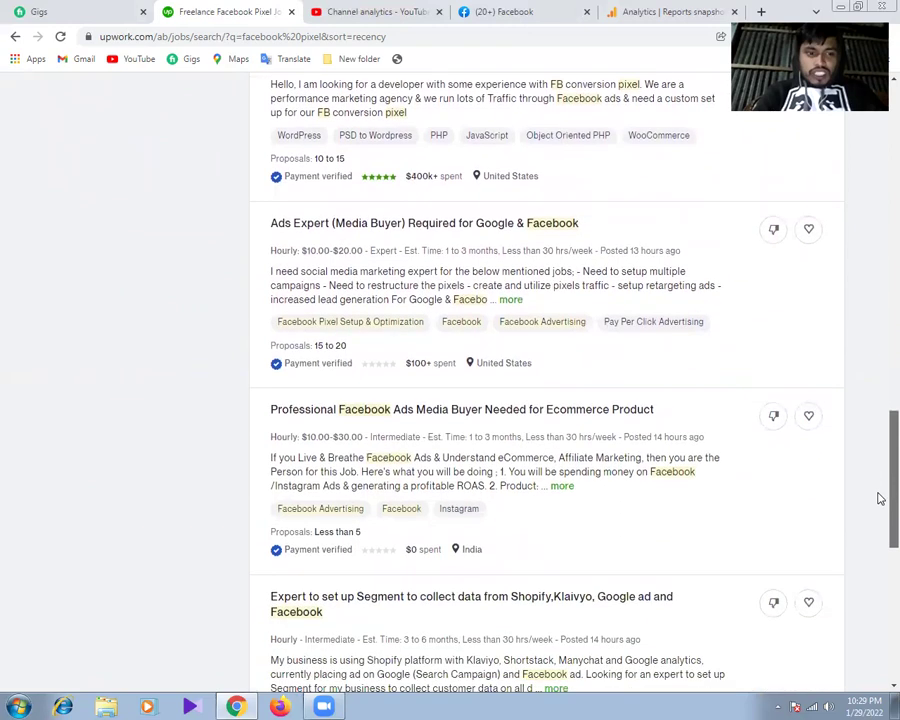
scroll(880, 500, "down", 2)
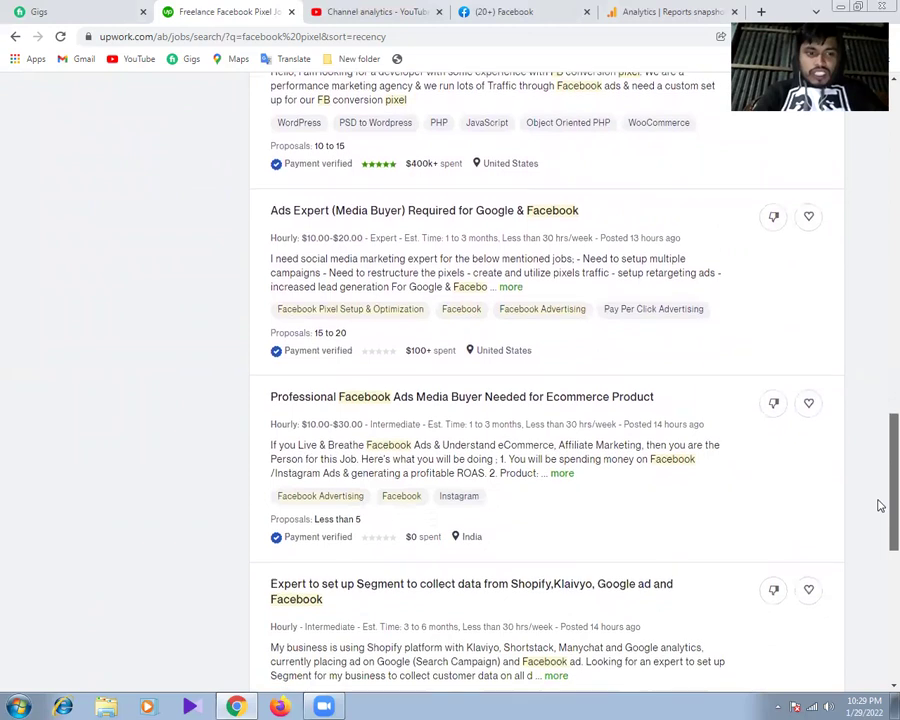
scroll(879, 511, "down", 2)
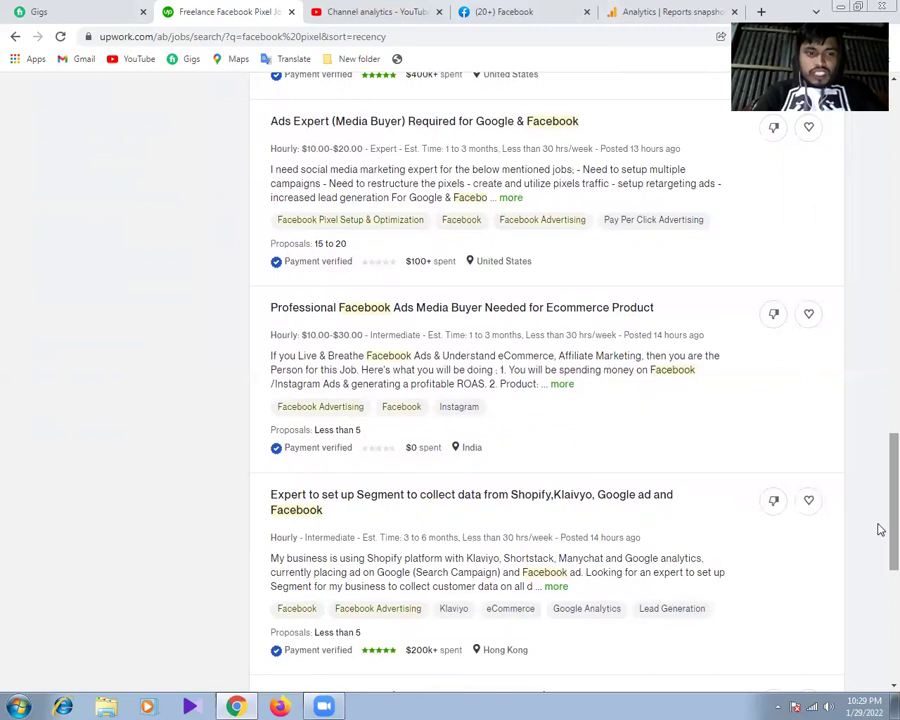
scroll(878, 550, "down", 3)
scroll(879, 565, "down", 1)
scroll(879, 566, "down", 1)
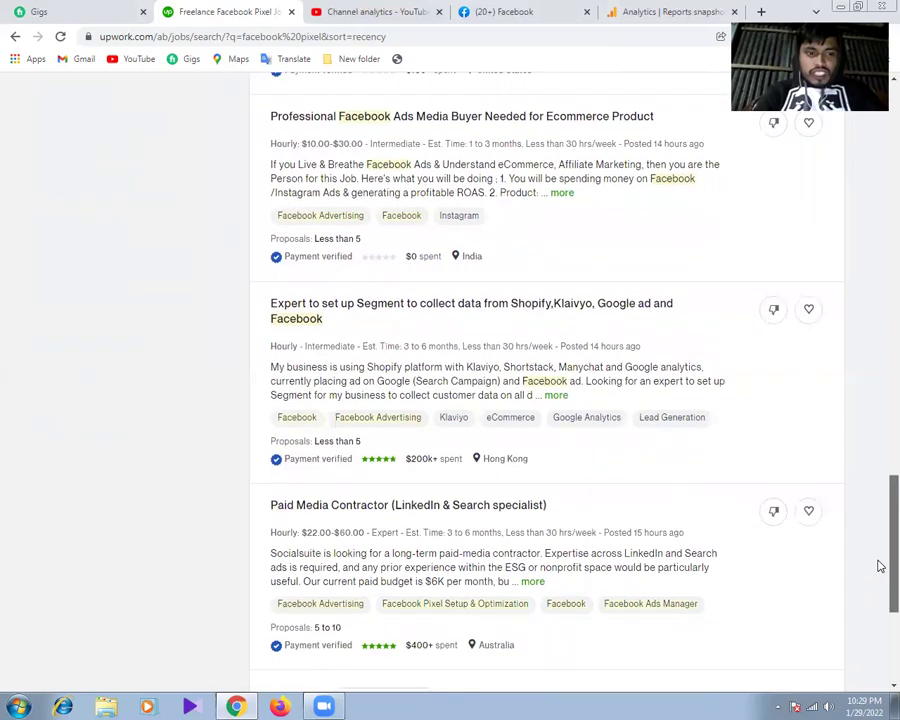
scroll(879, 568, "down", 1)
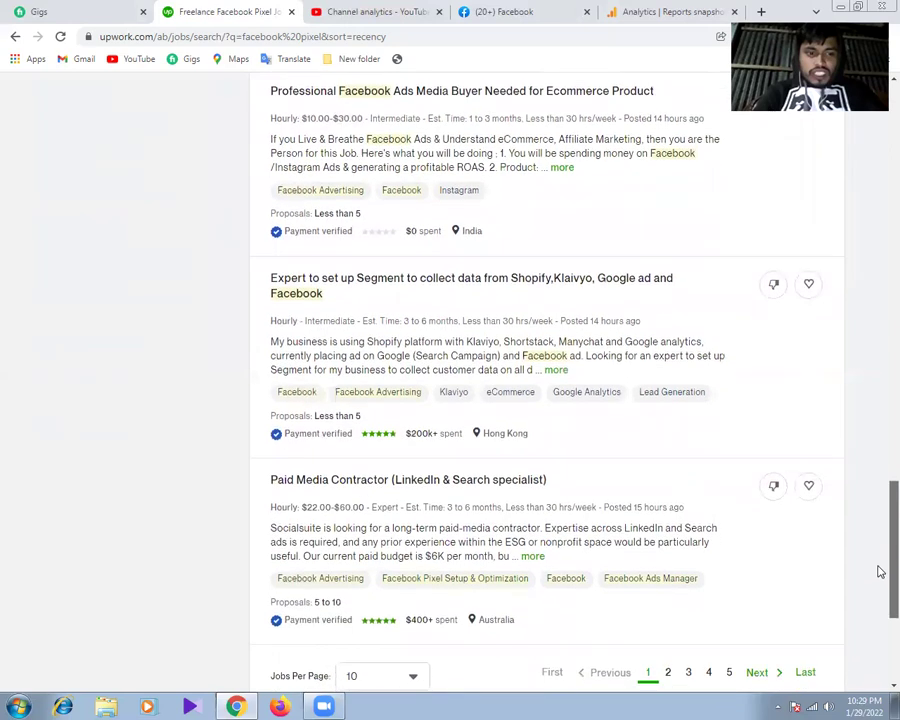
scroll(878, 584, "down", 1)
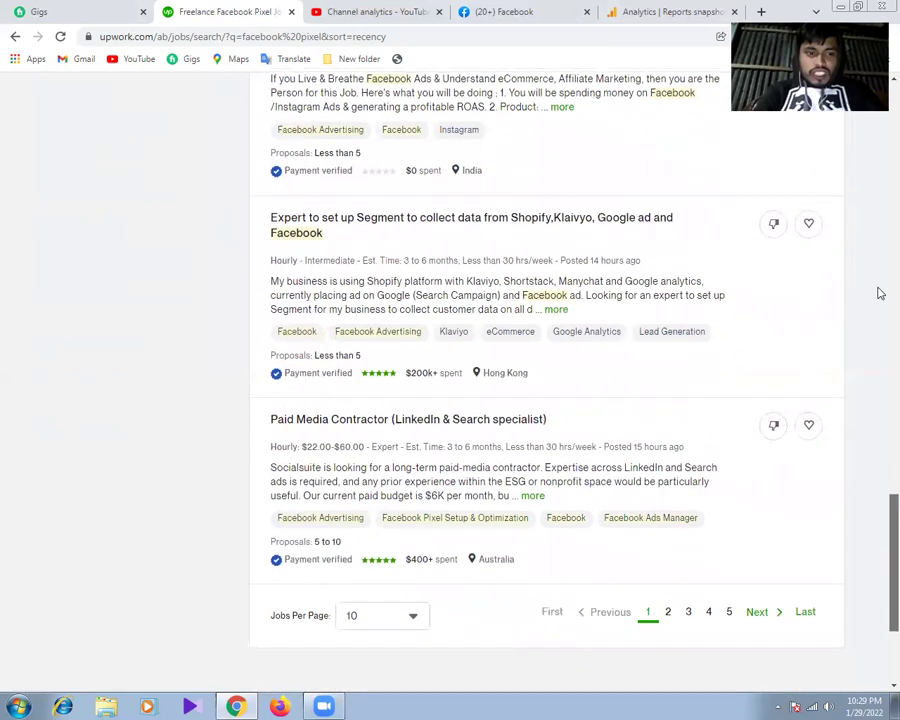
Refine the job search to "facebook pixel tracking"
scroll(879, 190, "up", 10)
scroll(879, 185, "up", 10)
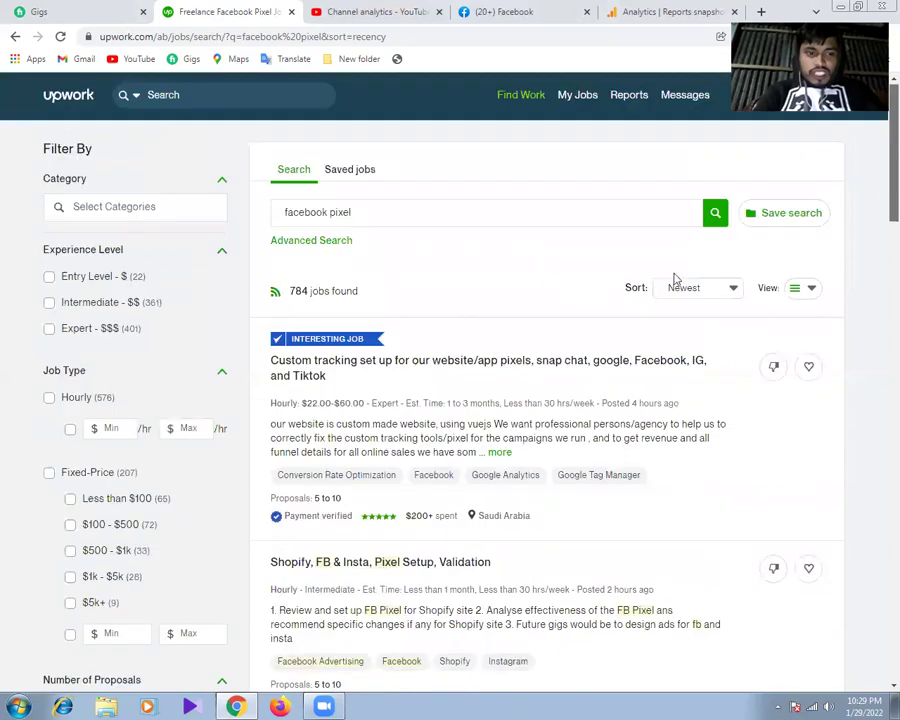
left_click(360, 212)
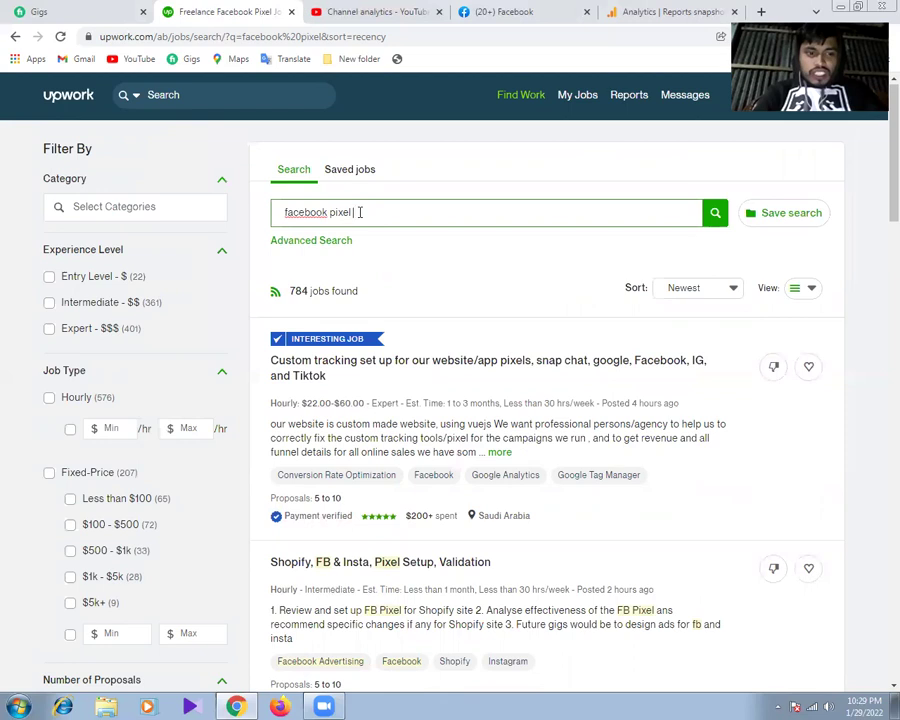
type("tracking")
key("Return")
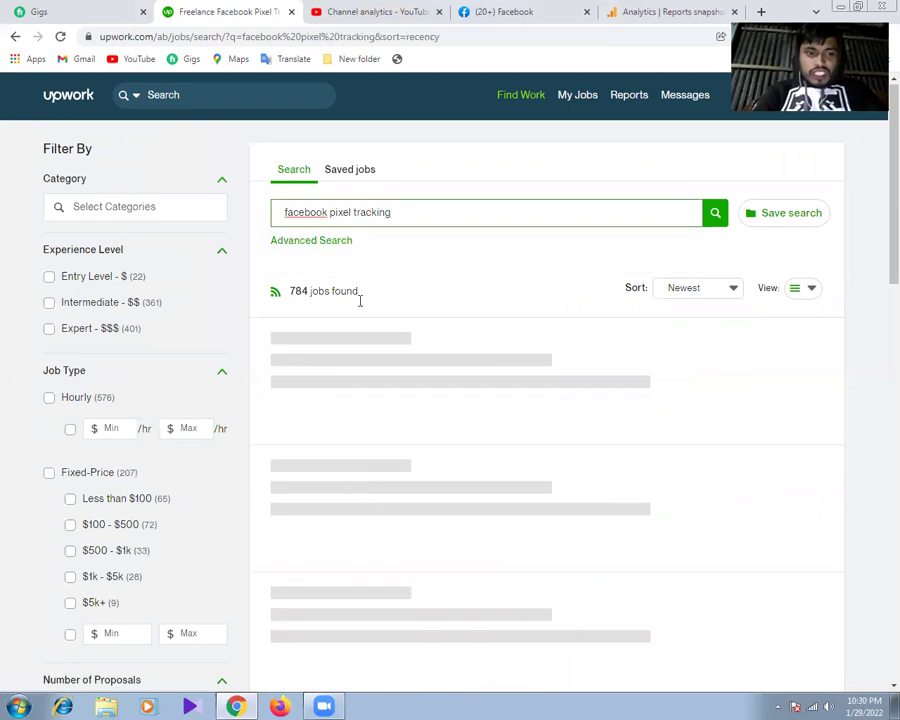
left_click_drag(340, 291, 358, 291)
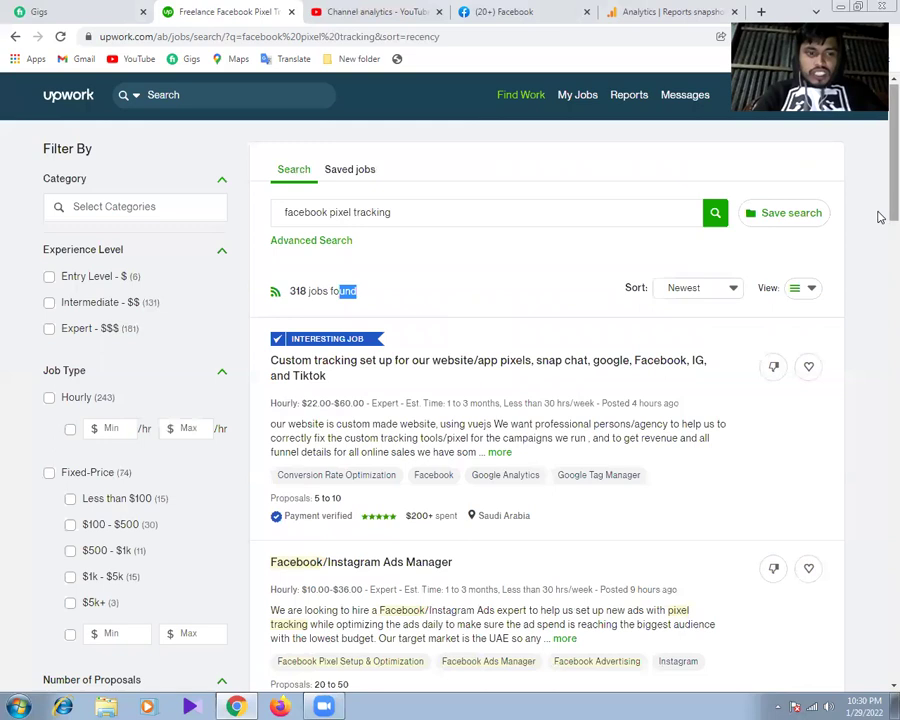
Examine the facebook pixel tracking job listings, checking their descriptions, budgets, required skills and proposal levels
scroll(878, 227, "down", 1)
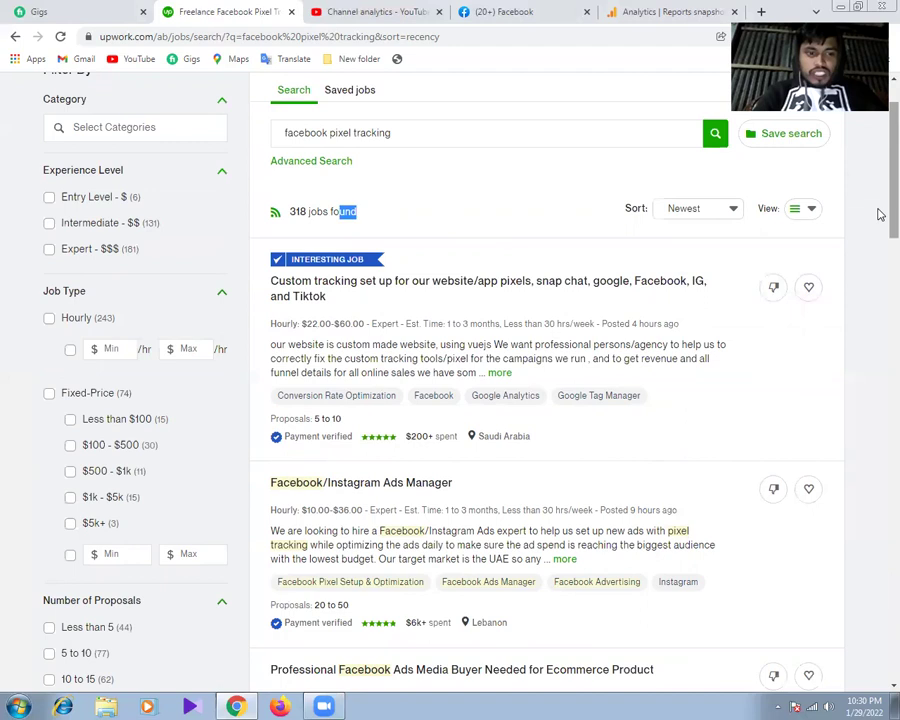
scroll(880, 215, "down", 3)
scroll(880, 248, "down", 2)
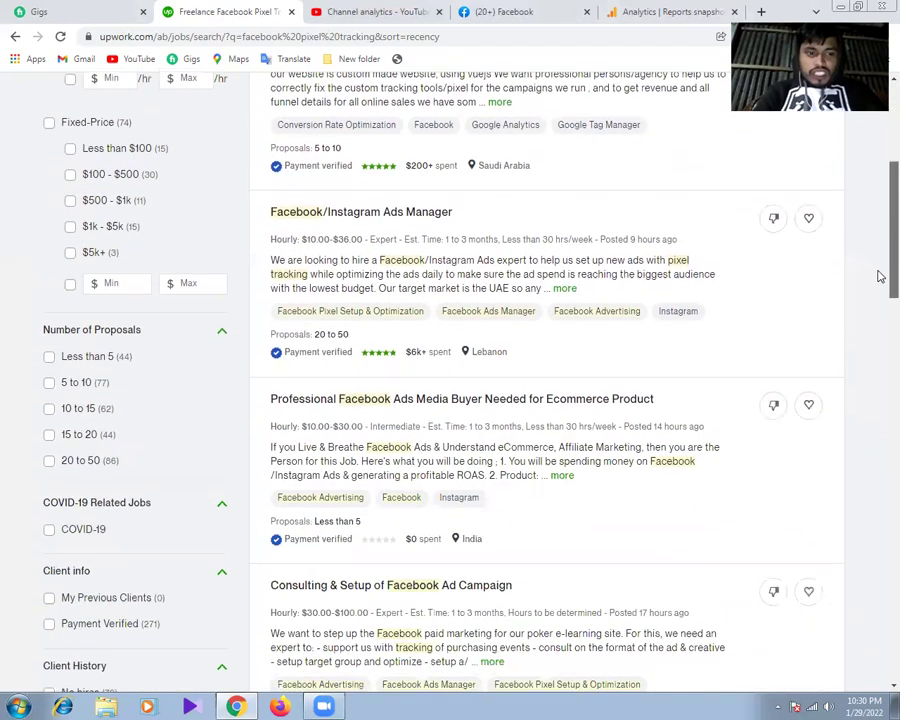
scroll(880, 281, "down", 2)
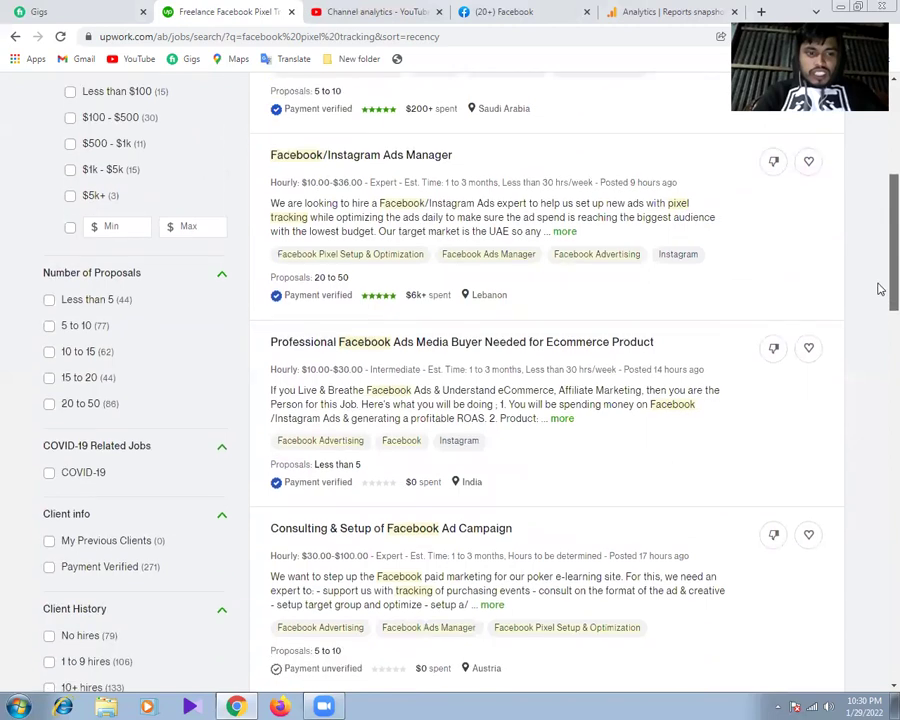
scroll(880, 297, "down", 2)
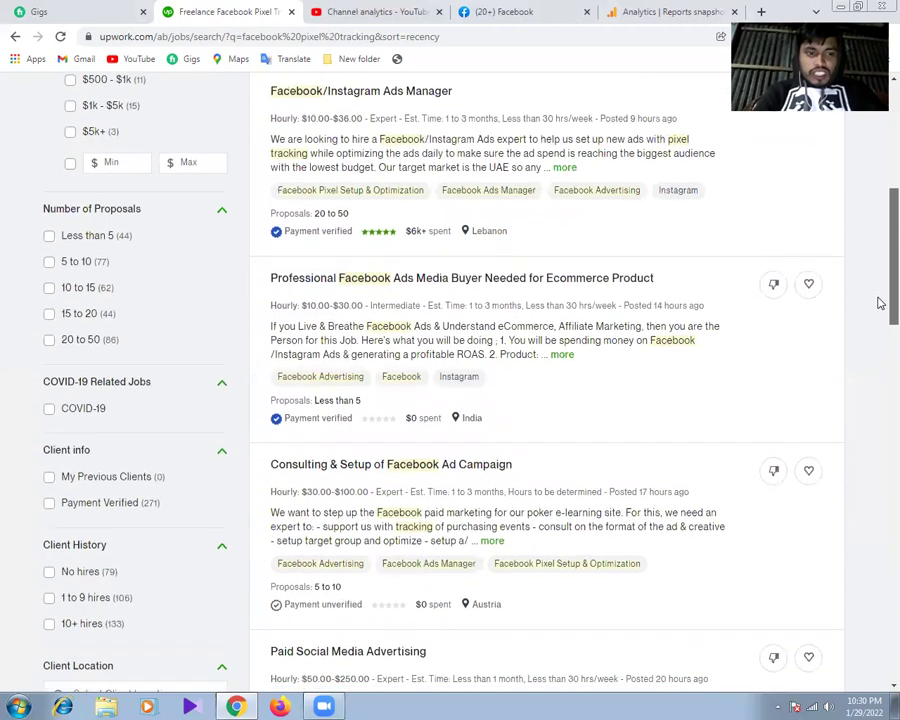
scroll(880, 312, "down", 3)
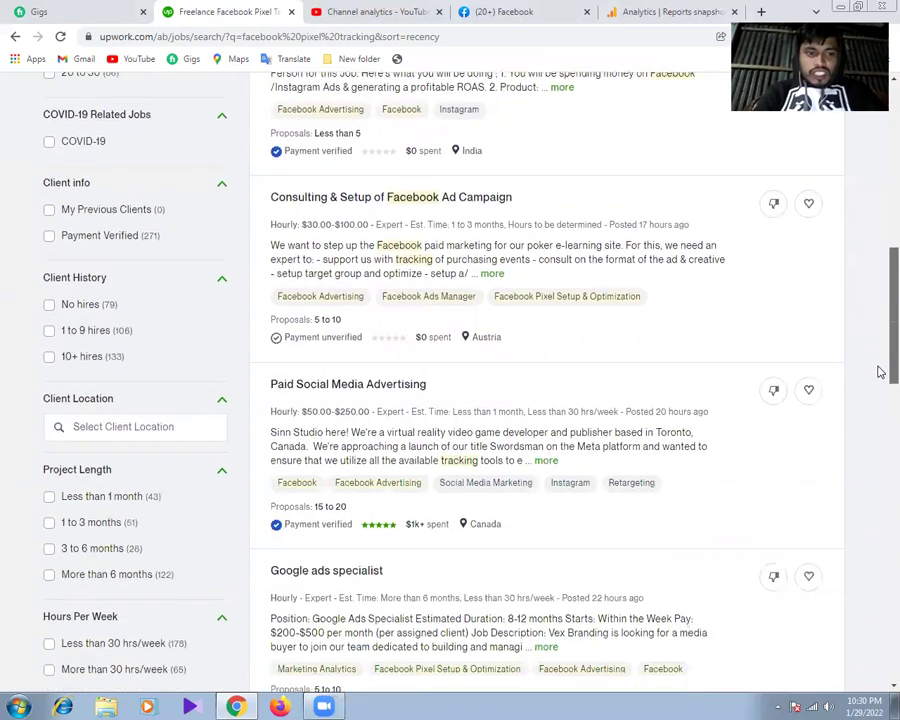
scroll(880, 373, "down", 1)
scroll(877, 382, "down", 1)
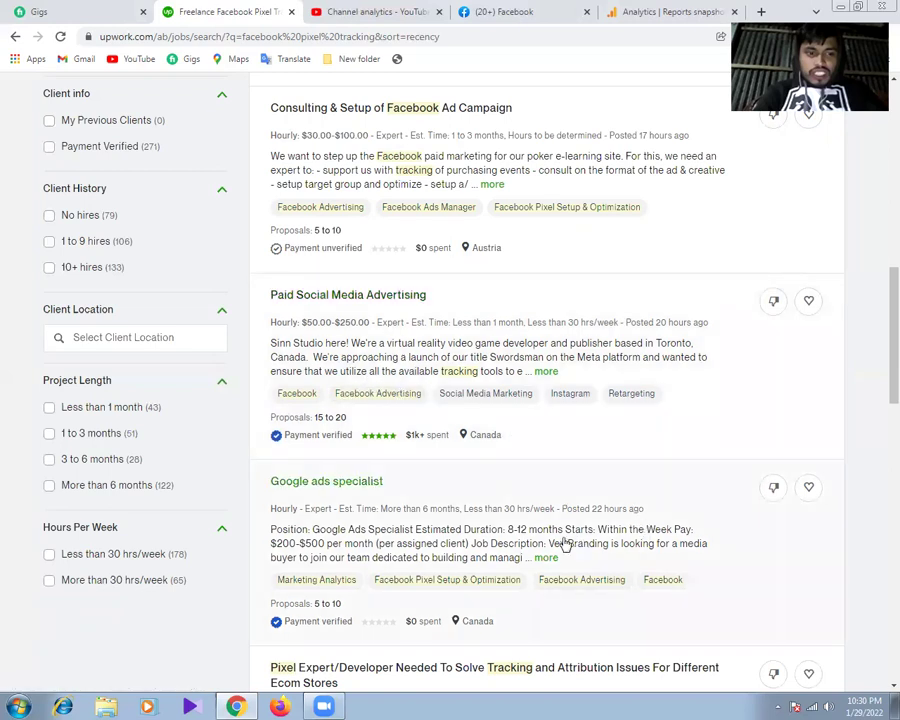
scroll(550, 546, "down", 1)
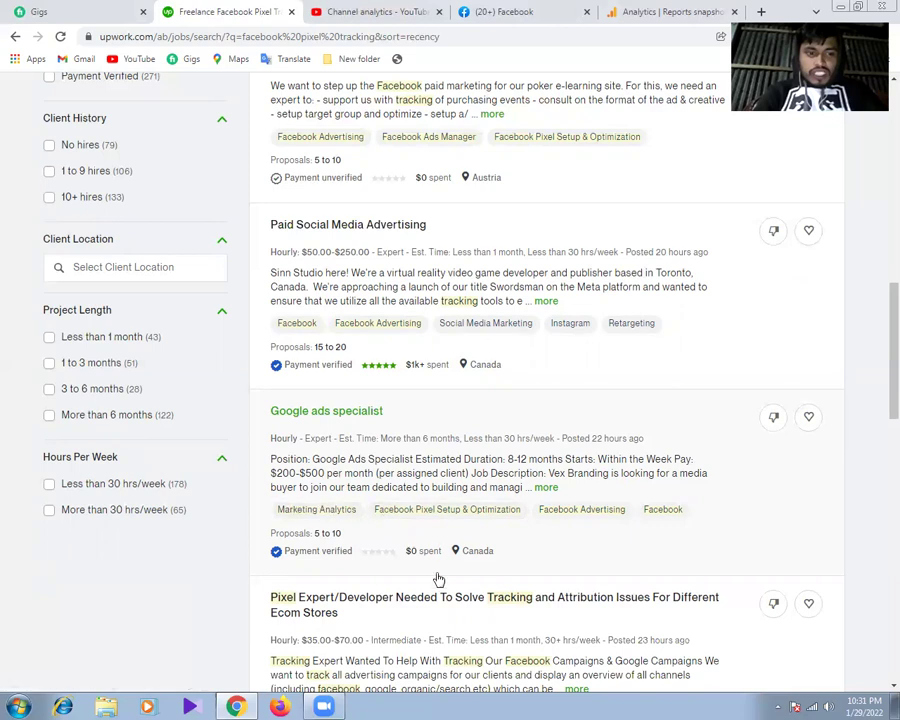
scroll(450, 595, "down", 2)
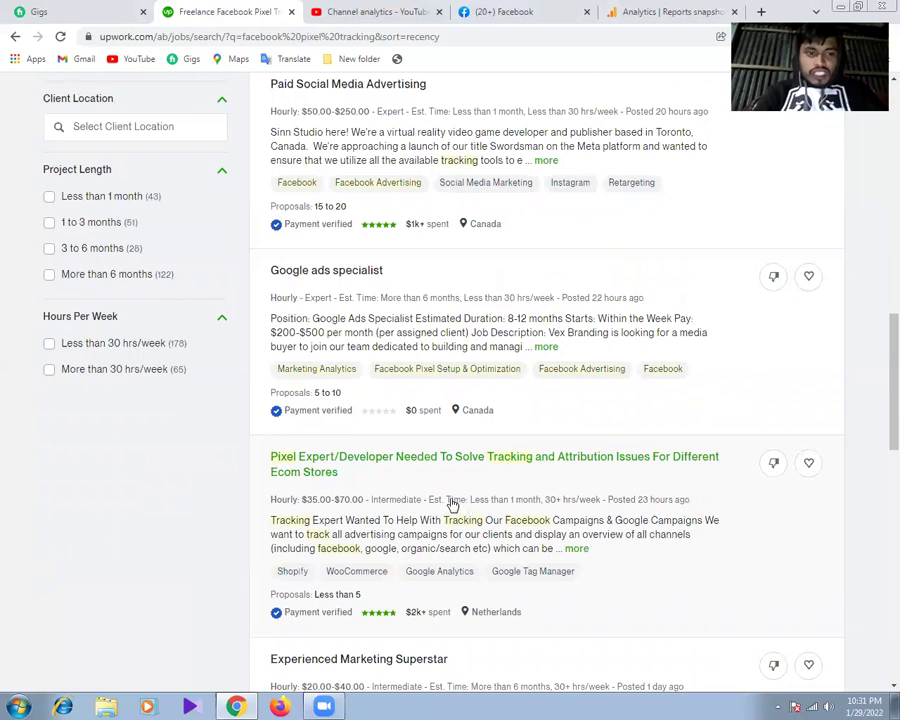
Open the Pixel Expert/Developer tracking and attribution job and read its description, terms and proposal questions
left_click(451, 504)
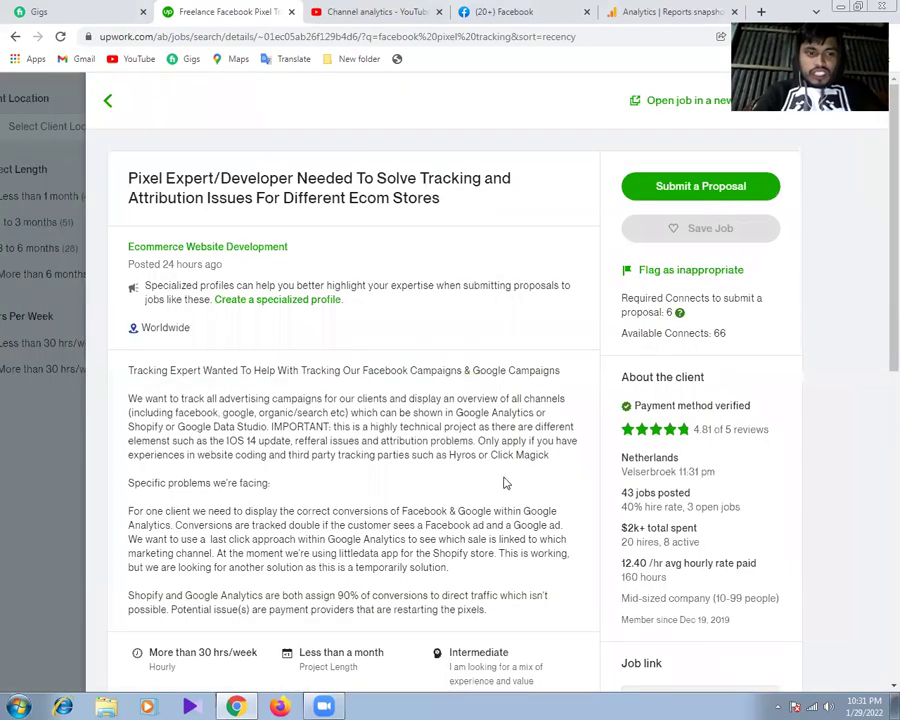
scroll(505, 484, "down", 3)
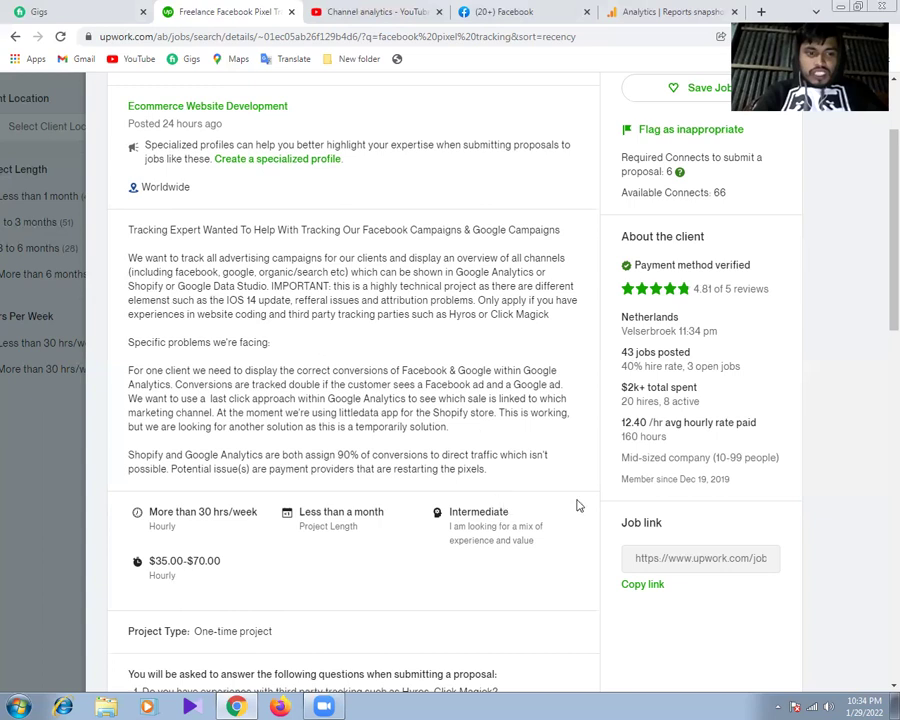
scroll(421, 487, "down", 1)
scroll(421, 487, "down", 3)
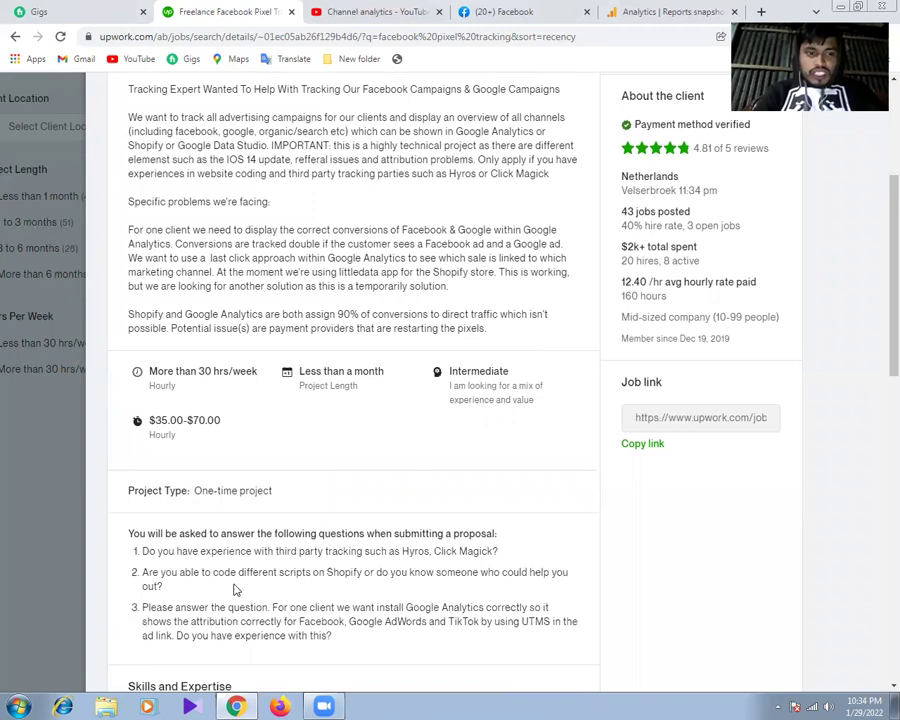
scroll(236, 590, "down", 1)
scroll(236, 590, "down", 1)
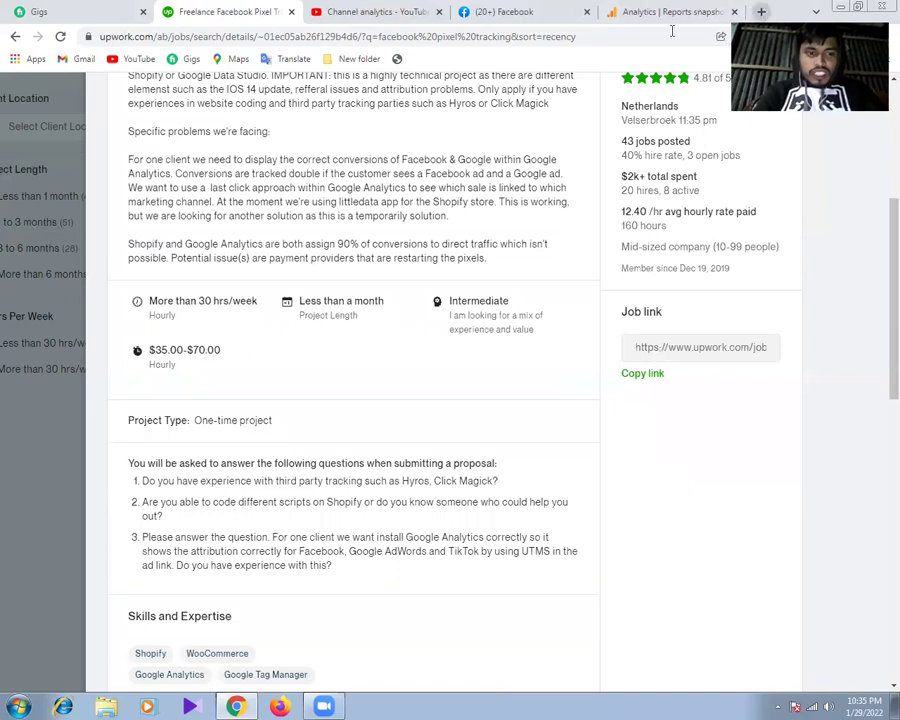
Search Google for "click magick" in a new tab and open the official ClickMagick website
key("ctrl+t")
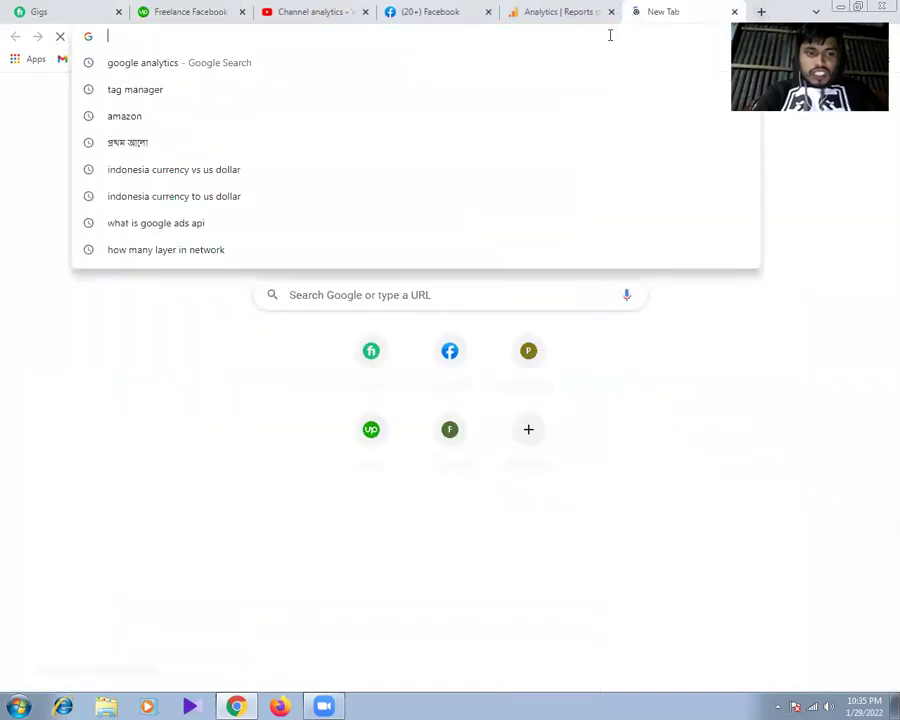
type("cli")
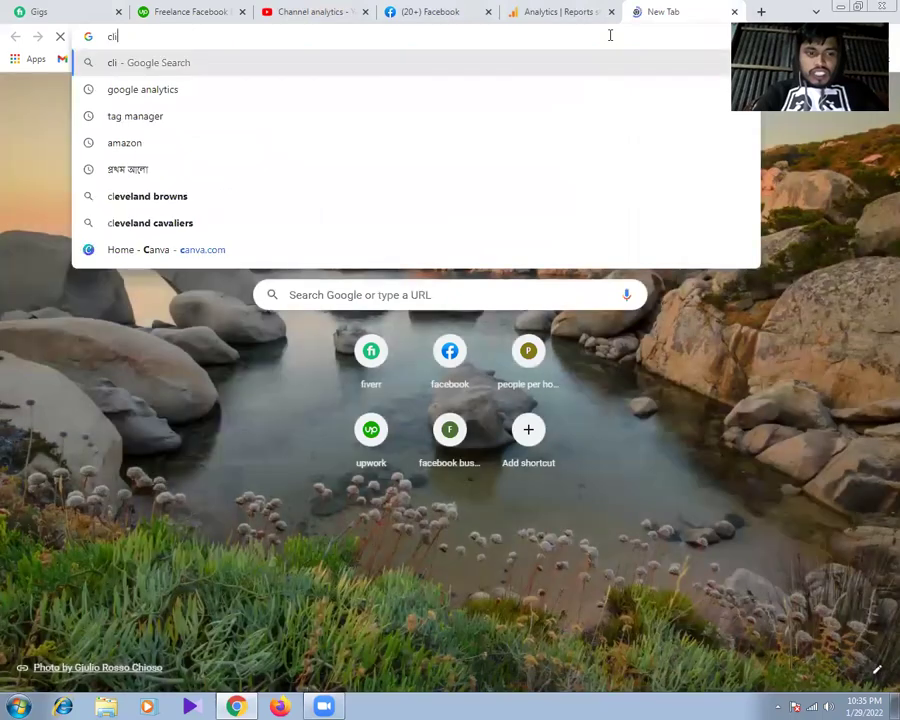
type("ck ma")
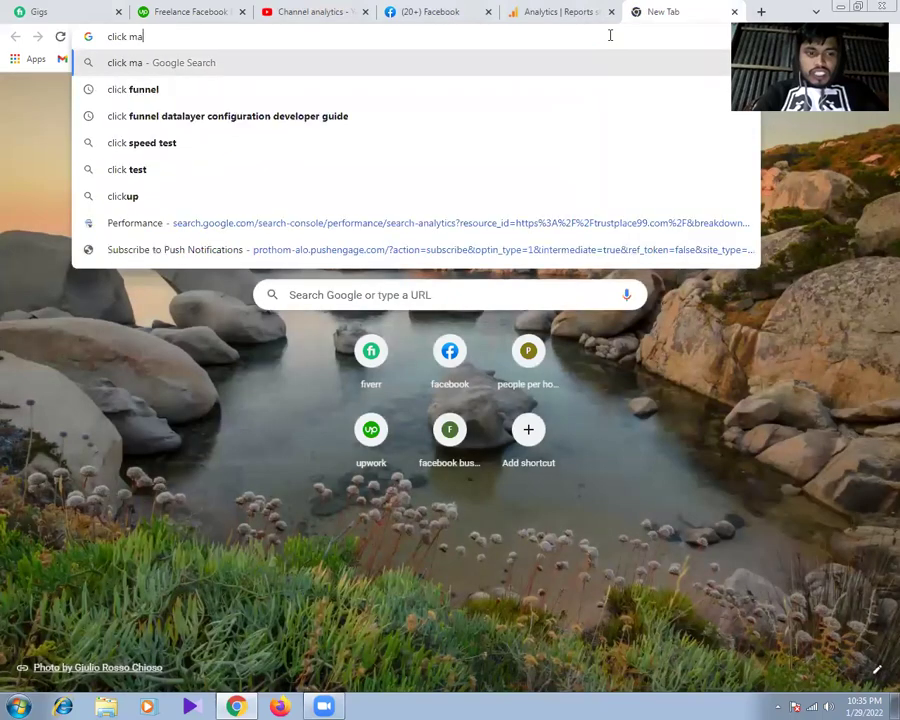
type("gic")
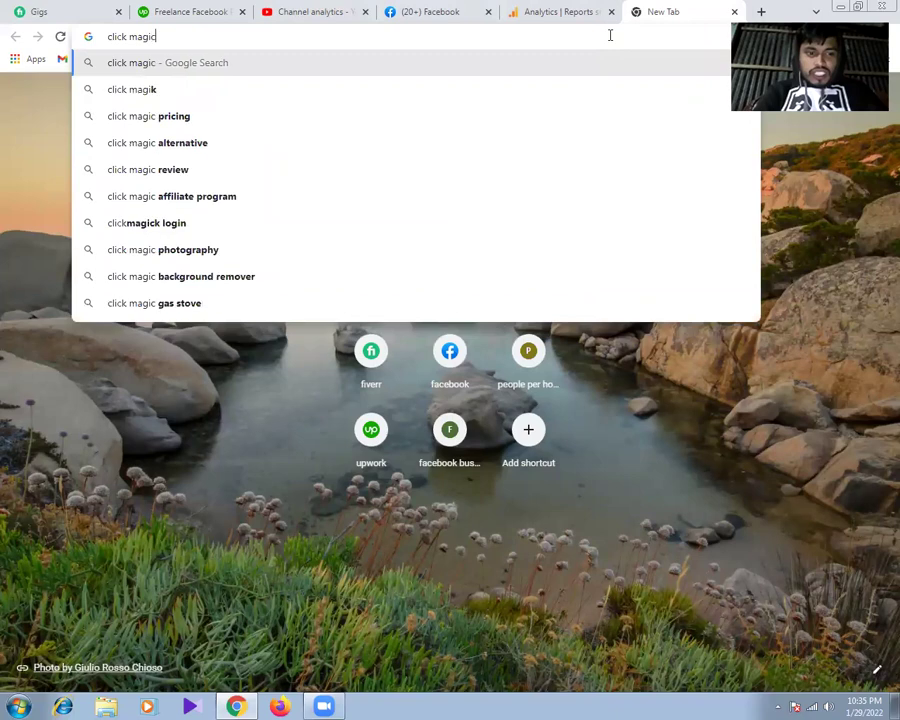
type("k")
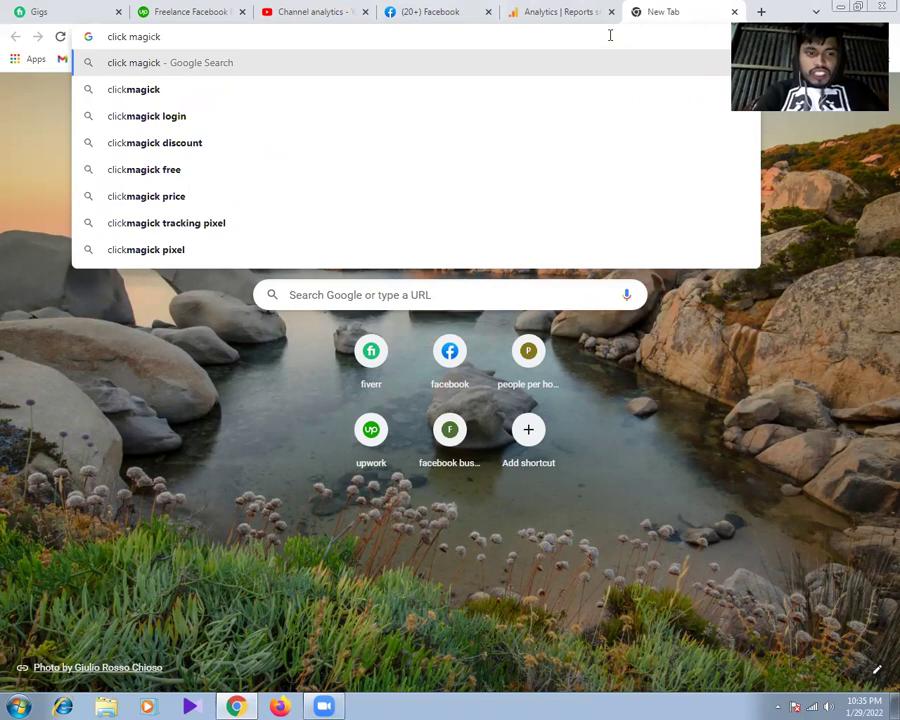
key("Return")
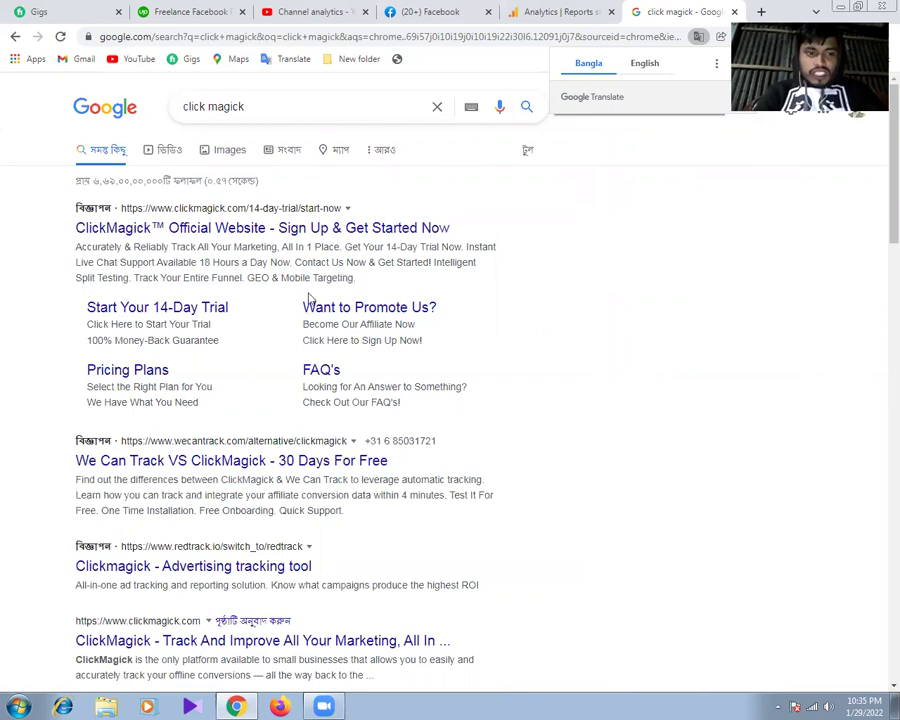
left_click(215, 230)
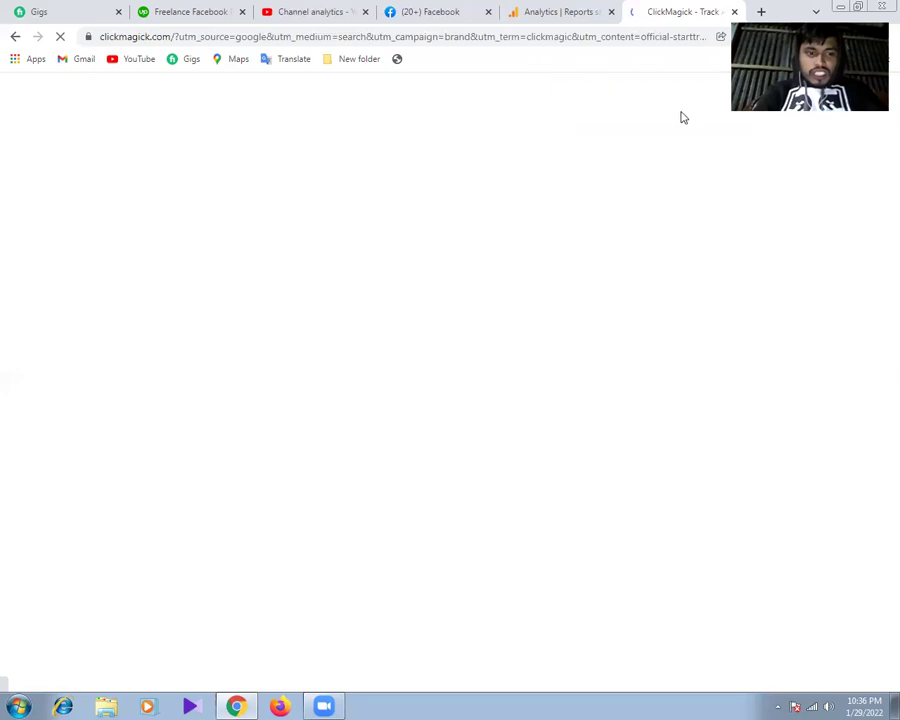
left_click_drag(777, 164, 788, 165)
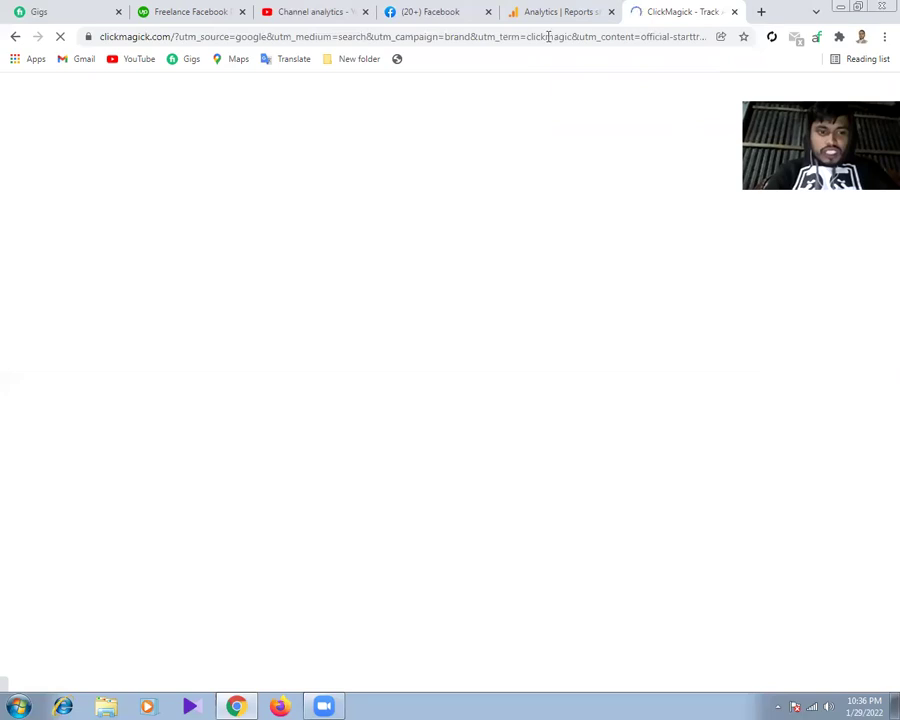
double_click(548, 36)
left_click(548, 36)
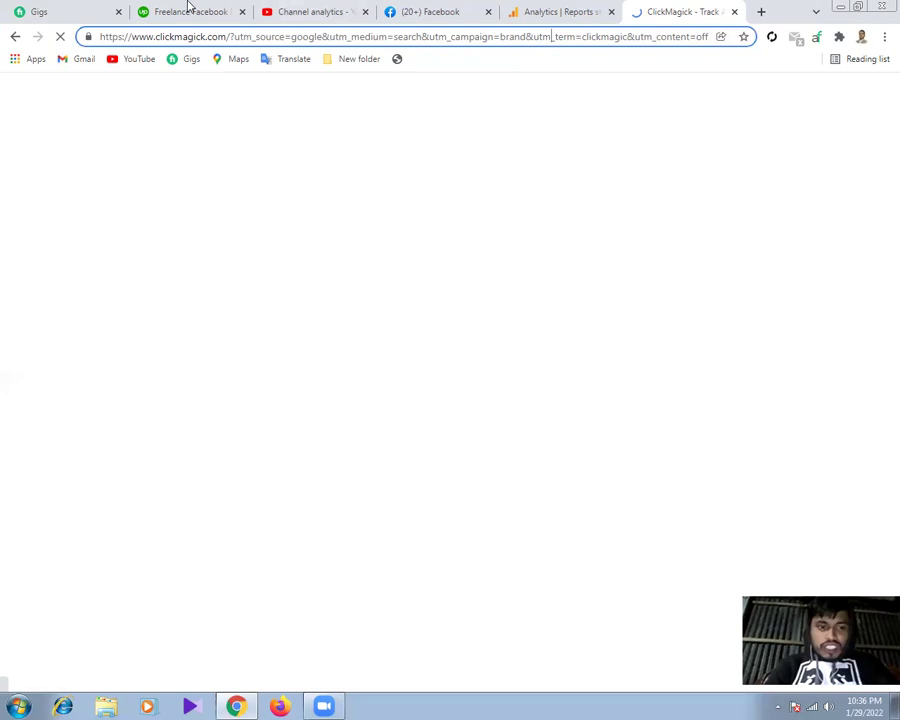
Recheck the tracking tools named in the Upwork job posting, and search Google for "hyros login" in a new tab
key("ctrl+2")
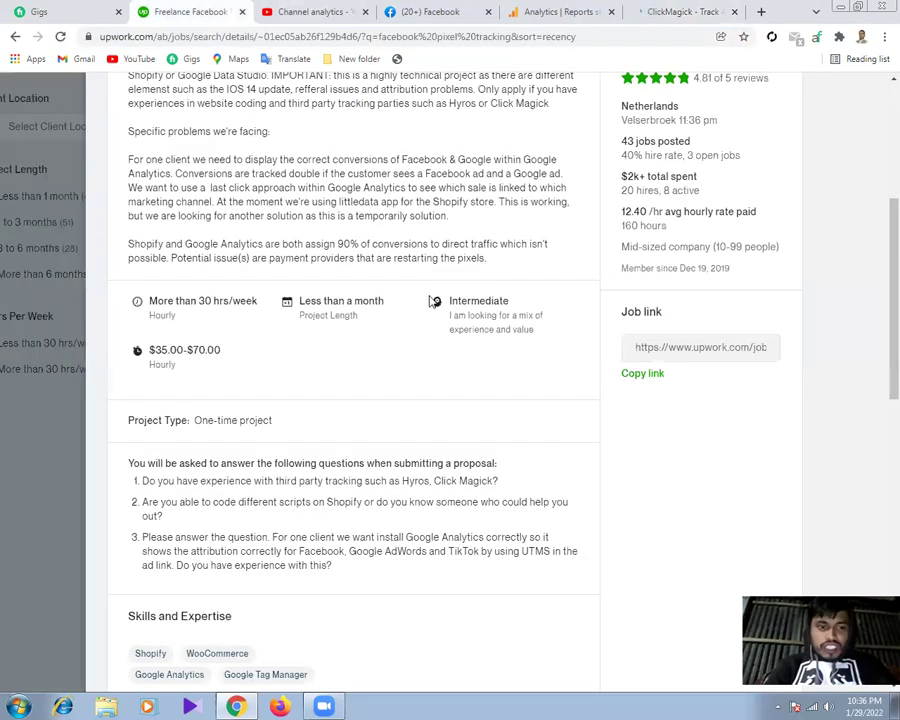
scroll(456, 420, "down", 1)
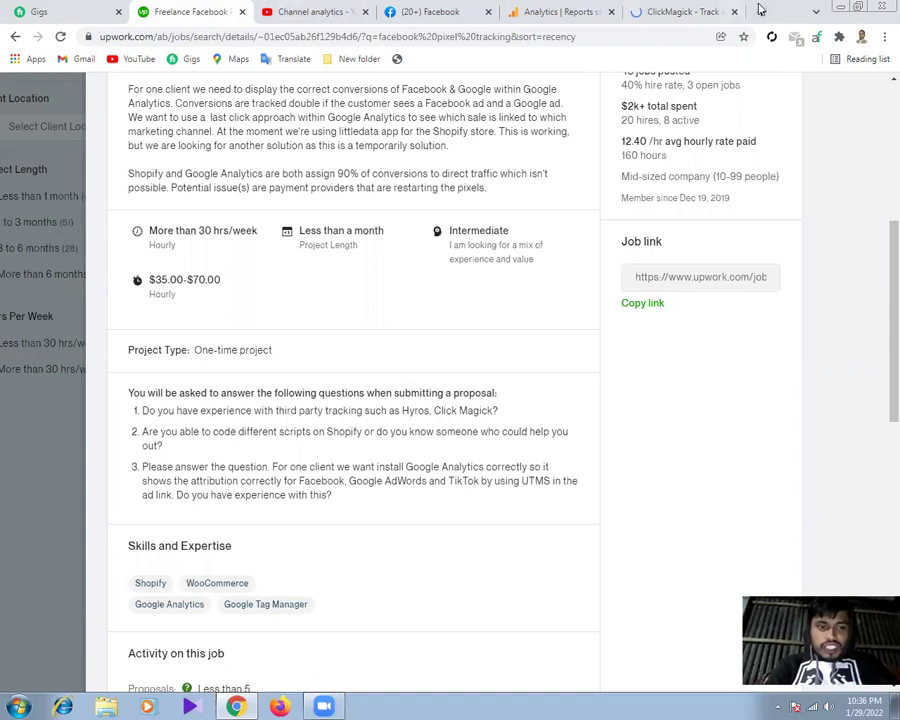
key("ctrl+t")
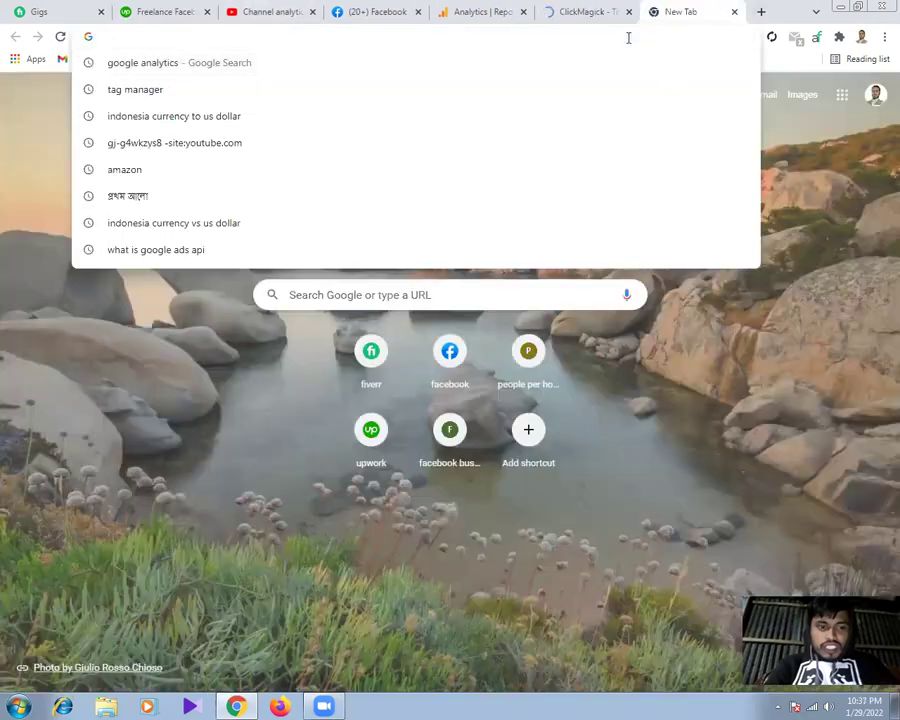
type("gy")
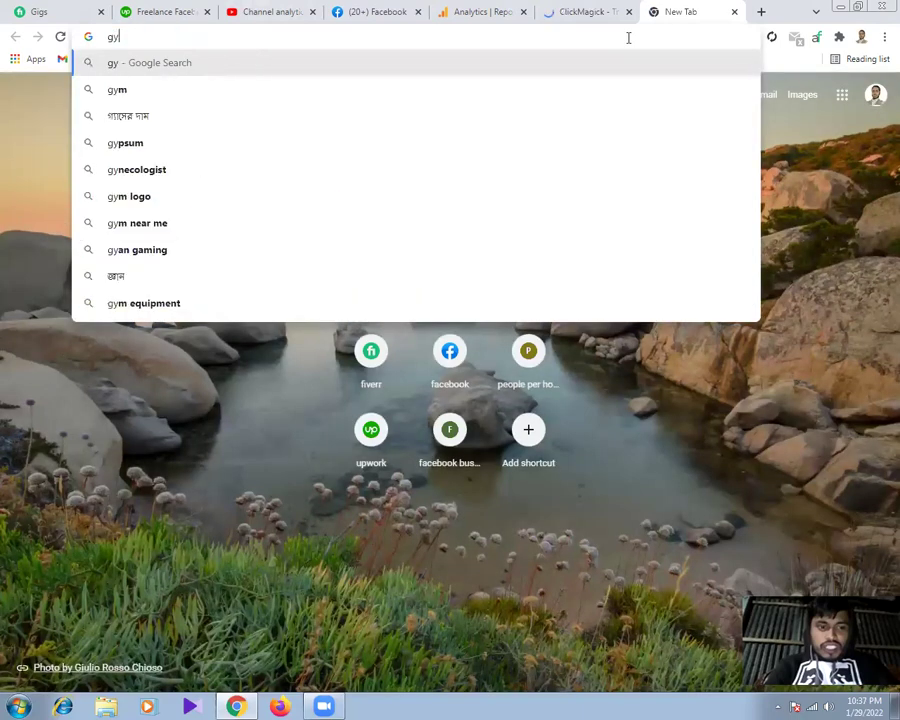
key("BackSpace")
key("BackSpace")
type("hy")
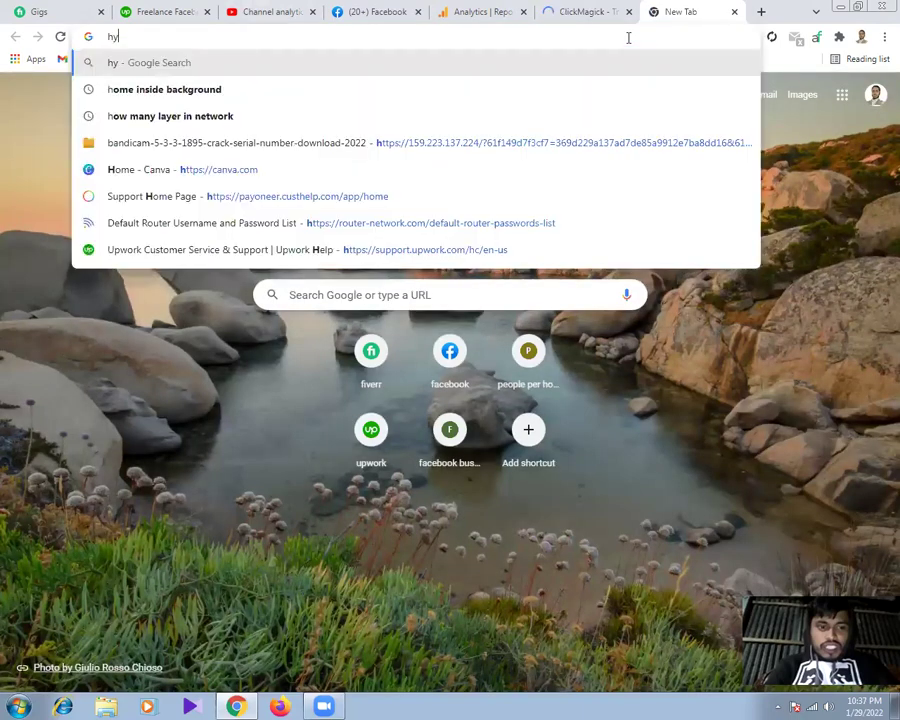
type("ros")
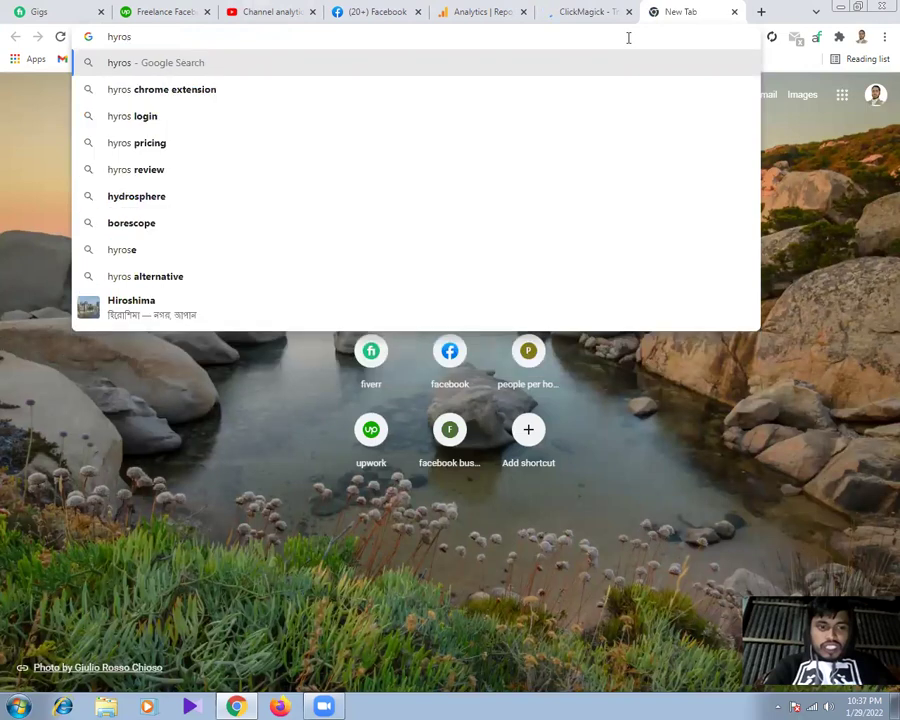
key("Down")
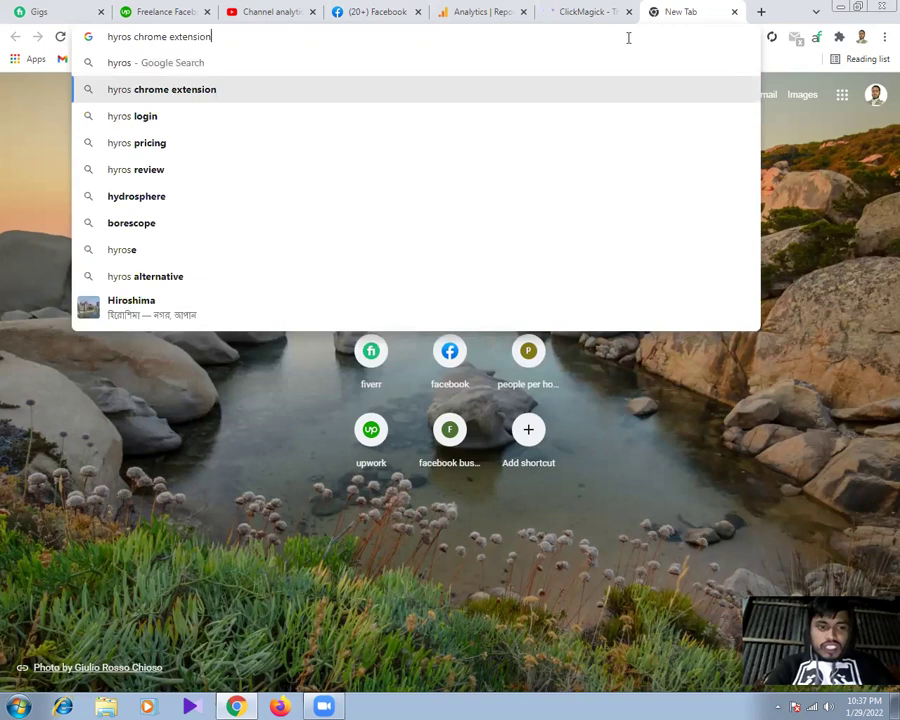
key("Down")
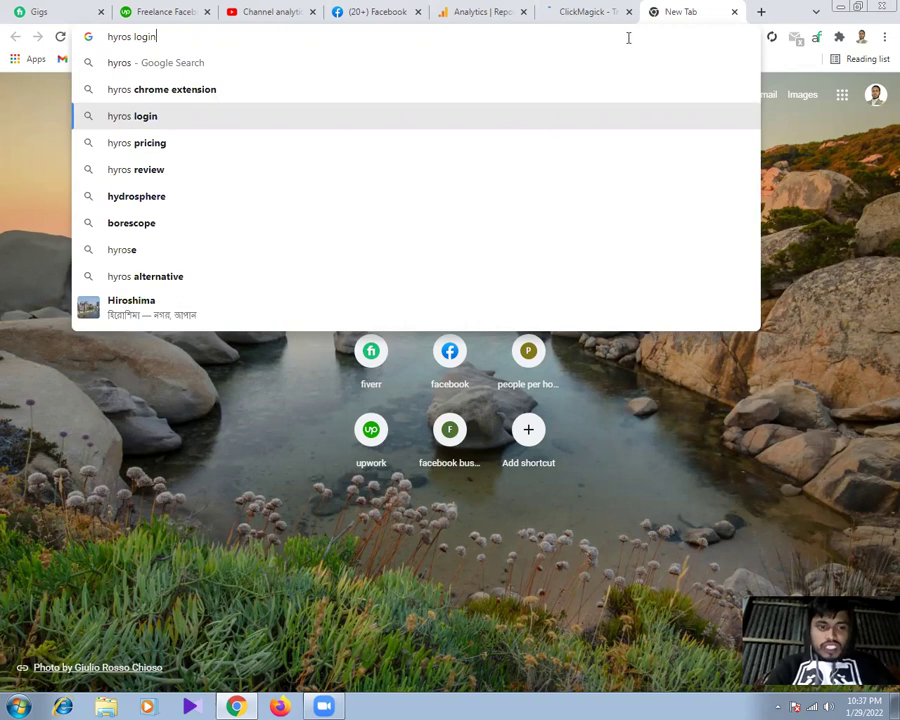
key("Return")
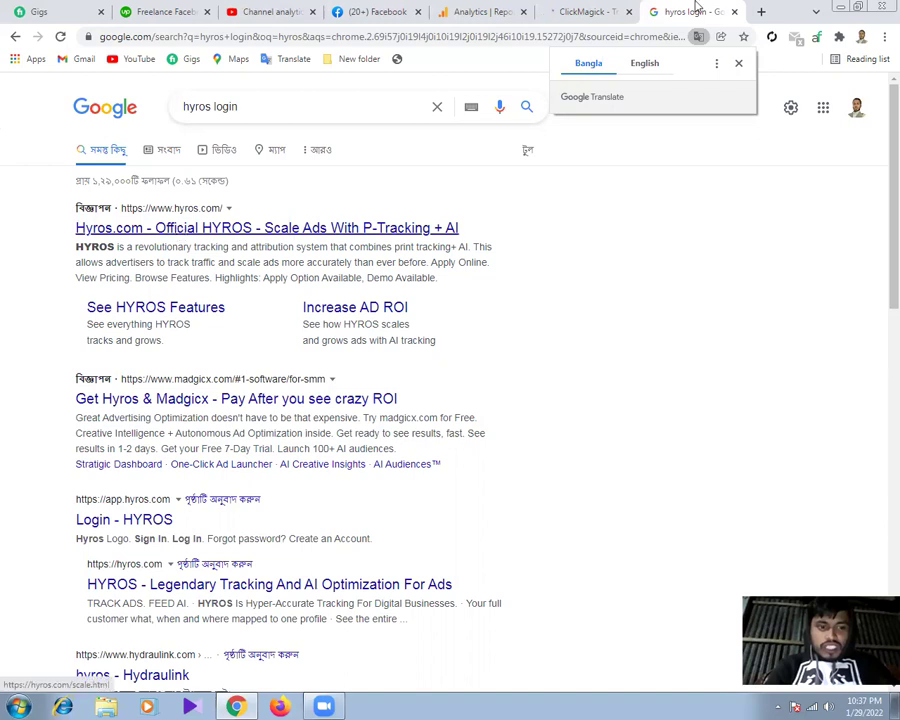
Return to the ClickMagick page and inspect its web address
left_click(595, 10)
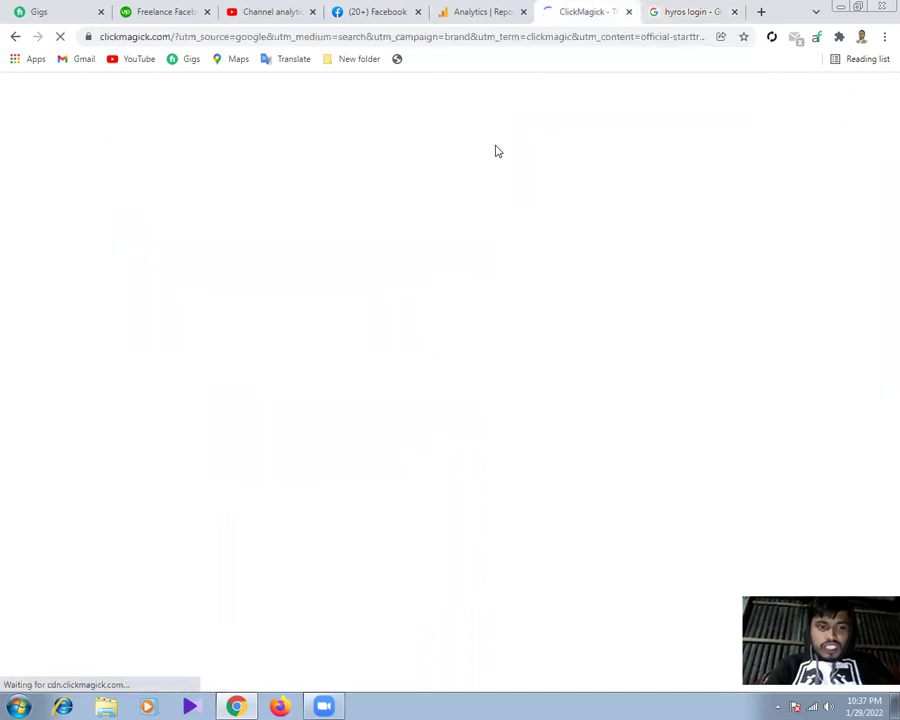
left_click(481, 40)
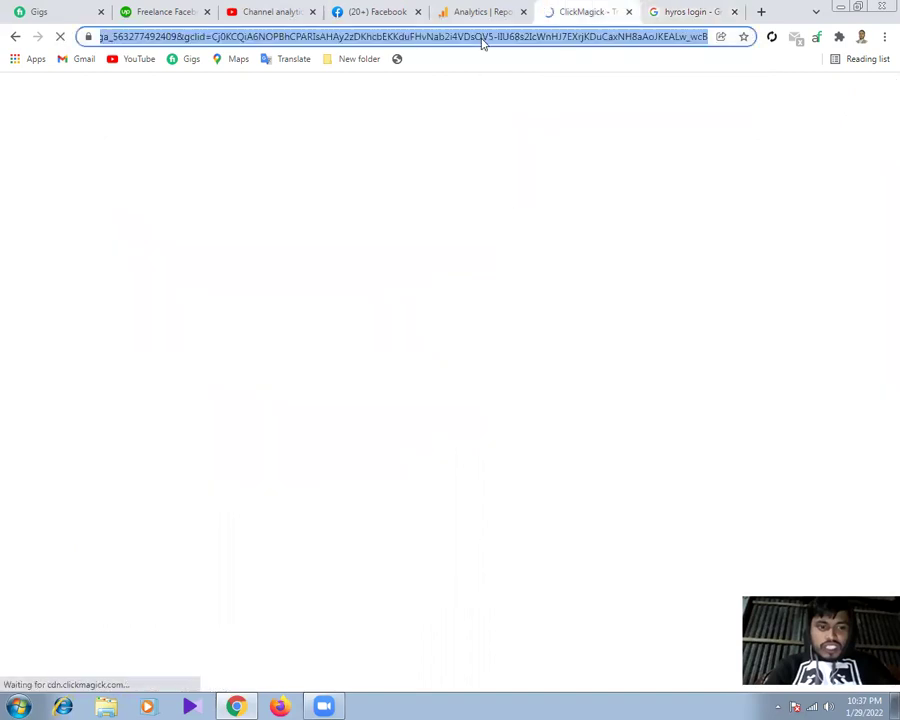
double_click(481, 40)
left_click(490, 37)
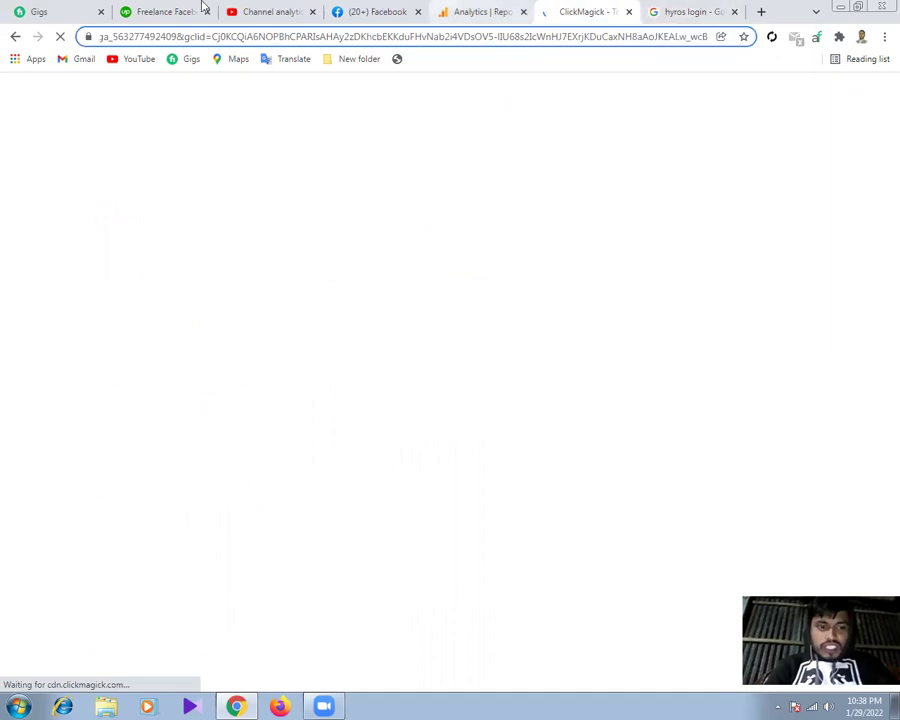
Return to the Pixel Expert/Developer job posting and review its proposal questions, required skills, job activity and description
left_click(144, 11)
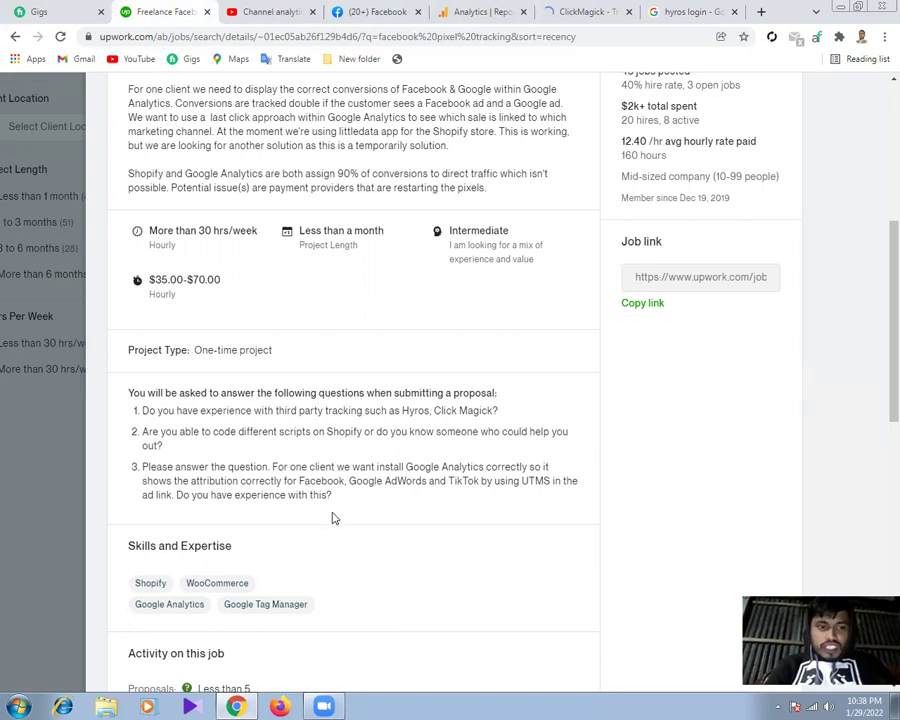
scroll(335, 518, "down", 1)
scroll(335, 520, "down", 1)
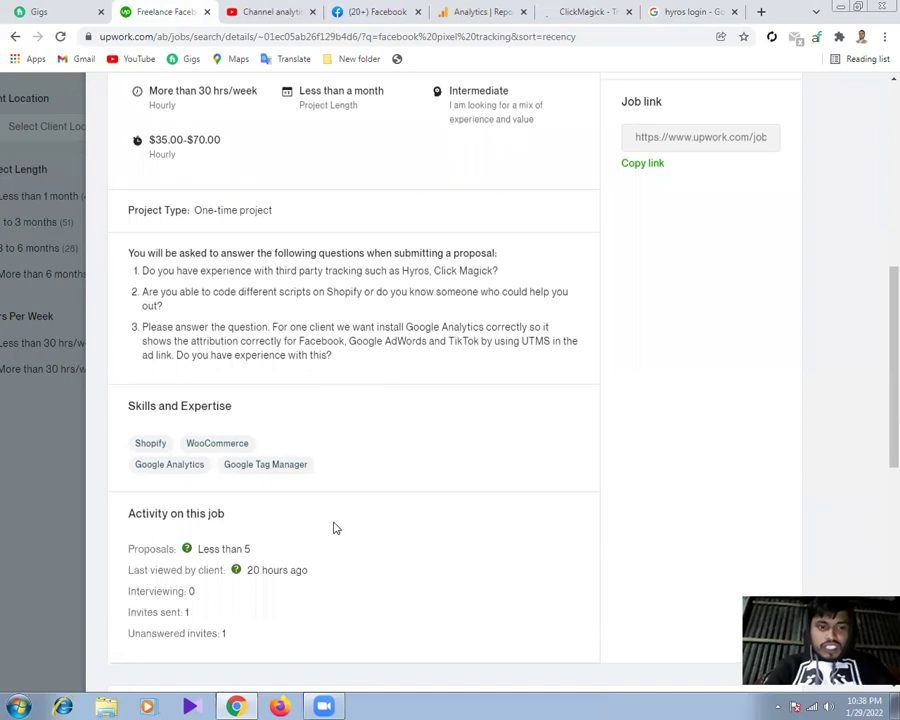
scroll(334, 528, "up", 1)
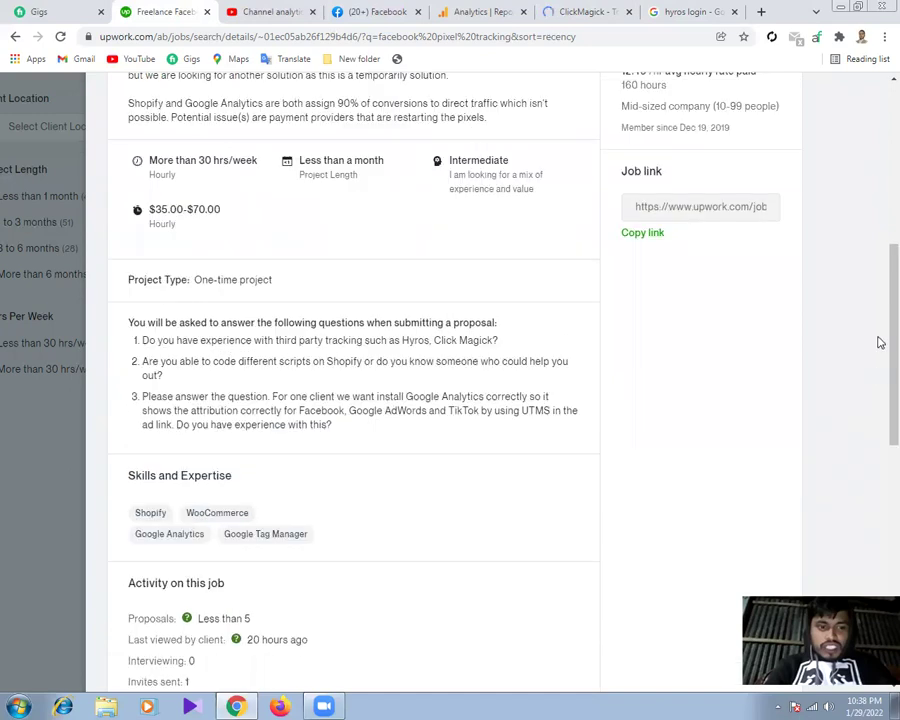
scroll(878, 350, "down", 1)
scroll(878, 428, "down", 1)
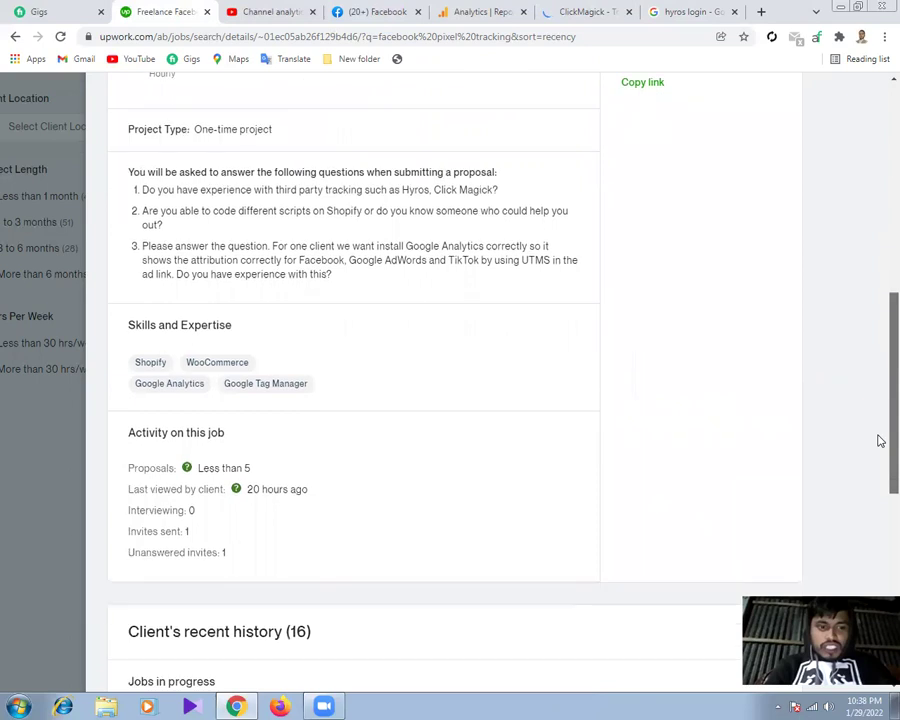
scroll(876, 390, "down", 1)
scroll(876, 280, "up", 3)
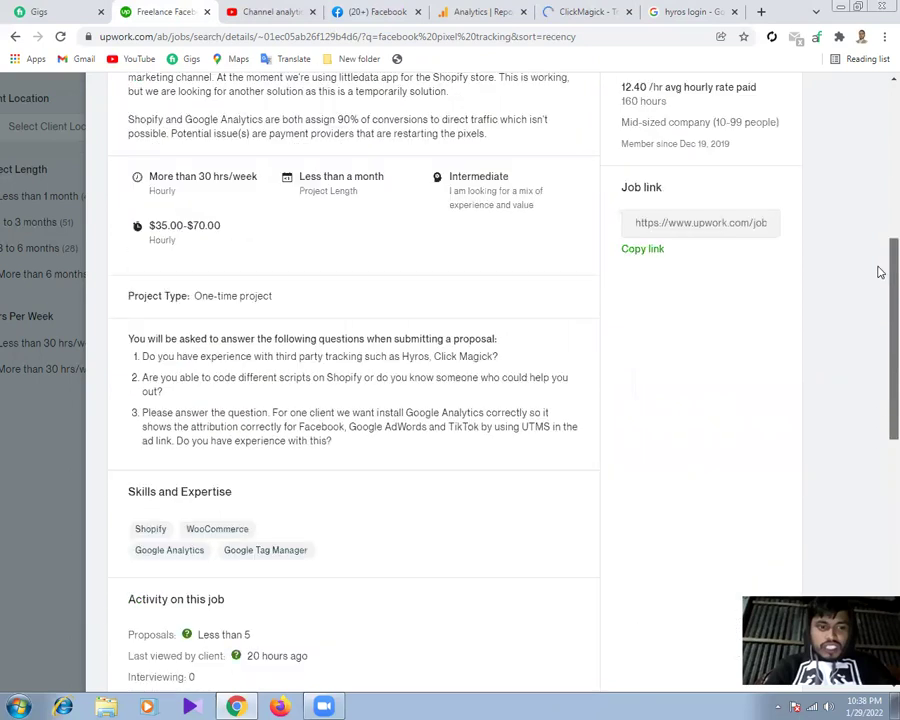
scroll(874, 237, "up", 1)
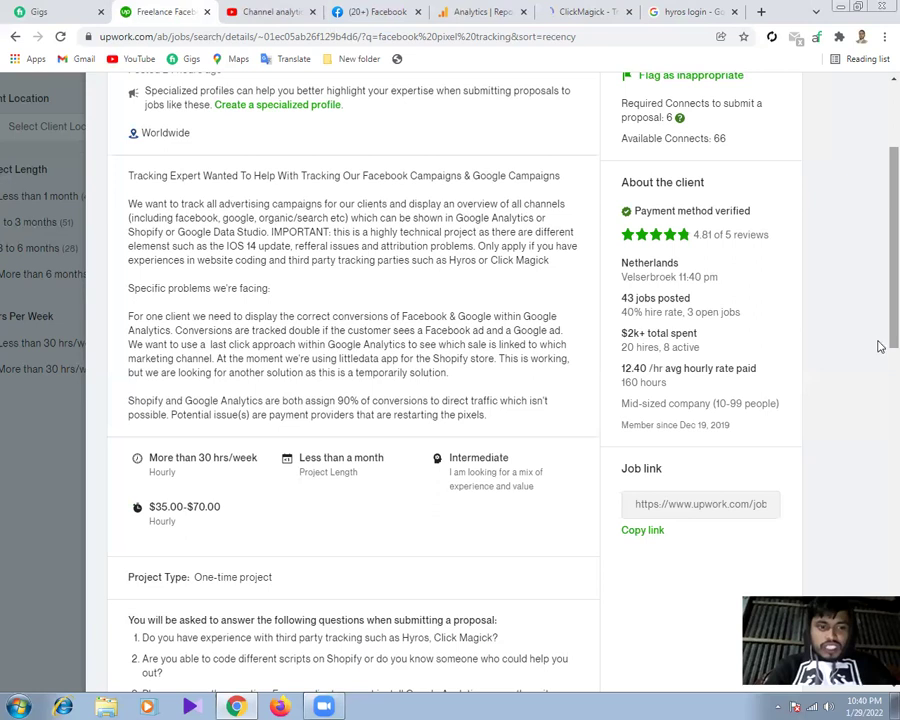
Skim the posting down to the client's recent history and back up to the job title and client details
scroll(878, 343, "down", 3)
scroll(879, 400, "down", 3)
scroll(879, 418, "down", 1)
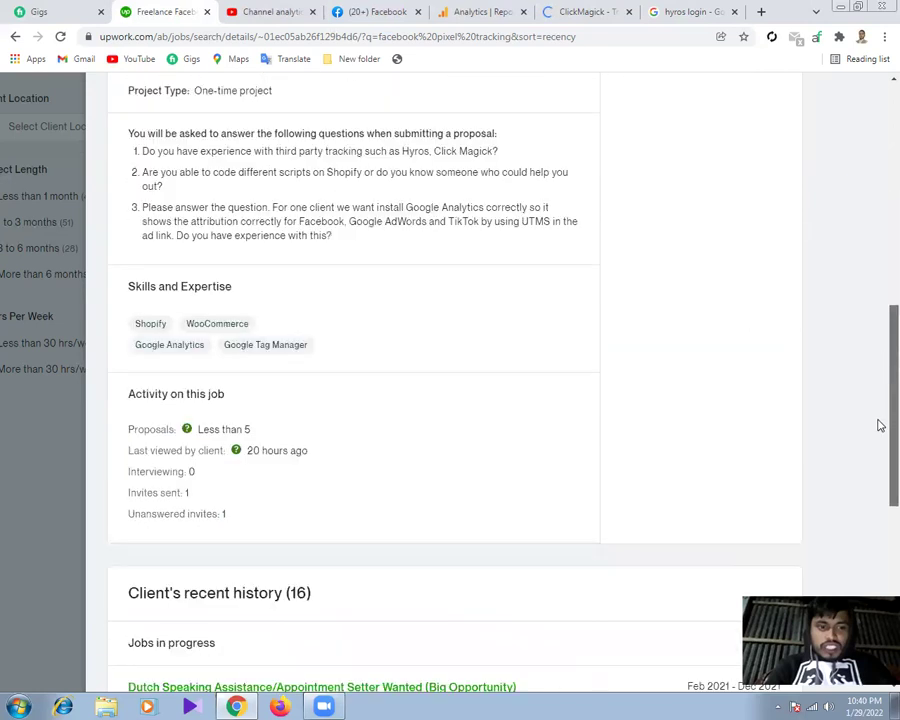
scroll(875, 300, "up", 1)
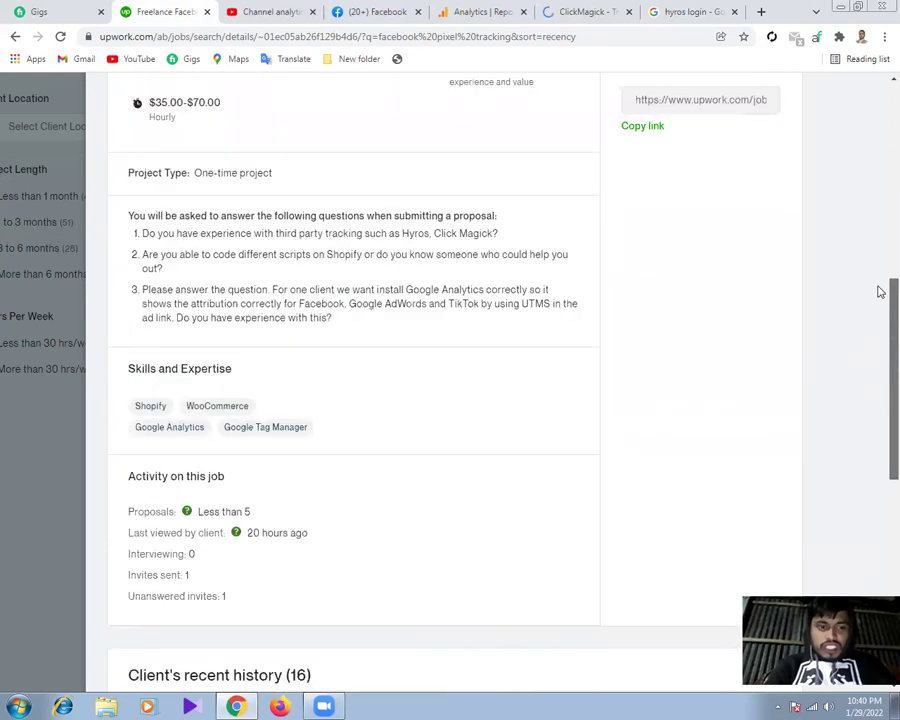
scroll(874, 246, "up", 5)
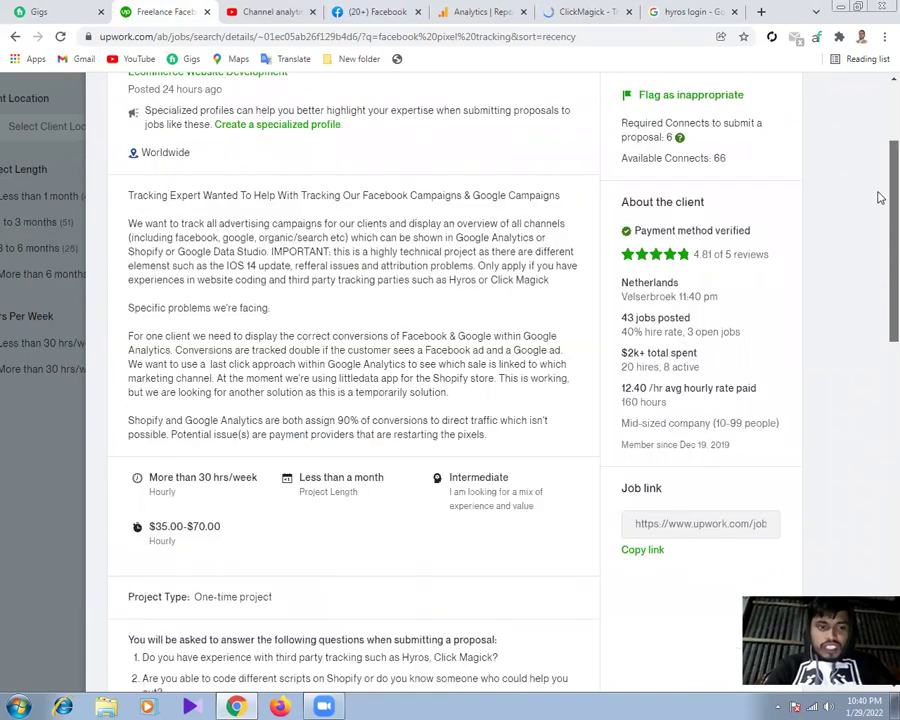
scroll(874, 194, "up", 2)
scroll(200, 90, "up", 1)
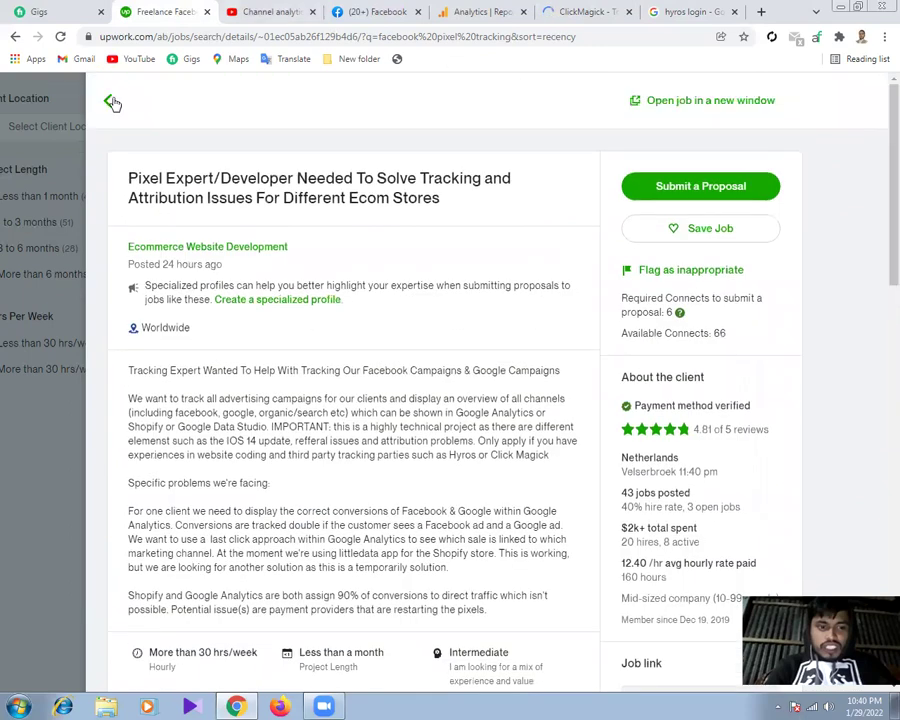
Close the job posting and look over the neighbouring facebook pixel tracking listings in the search results
key("Escape")
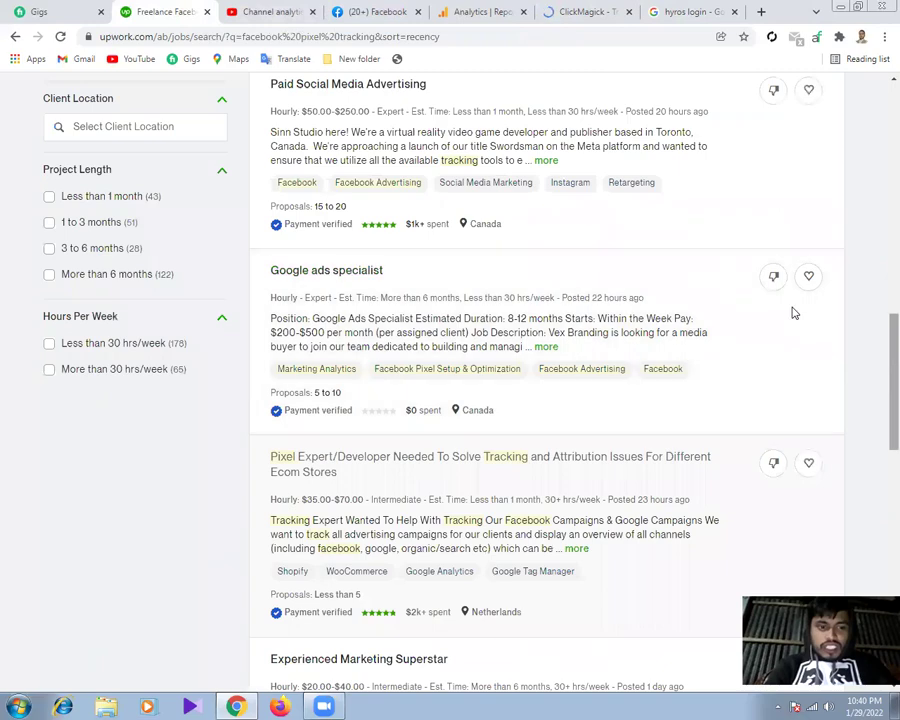
scroll(860, 300, "up", 3)
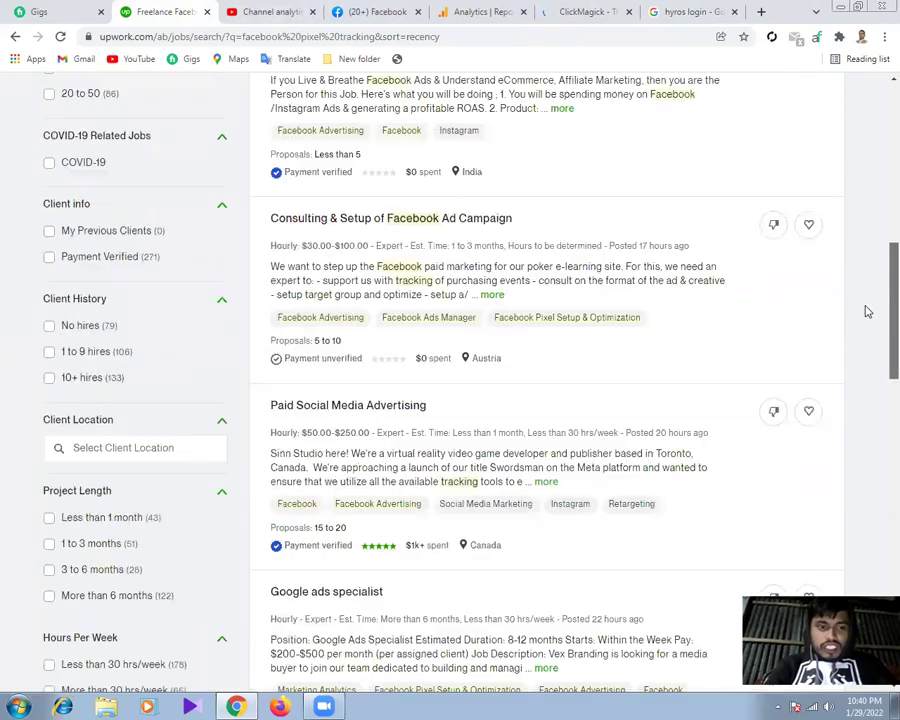
scroll(867, 350, "down", 1)
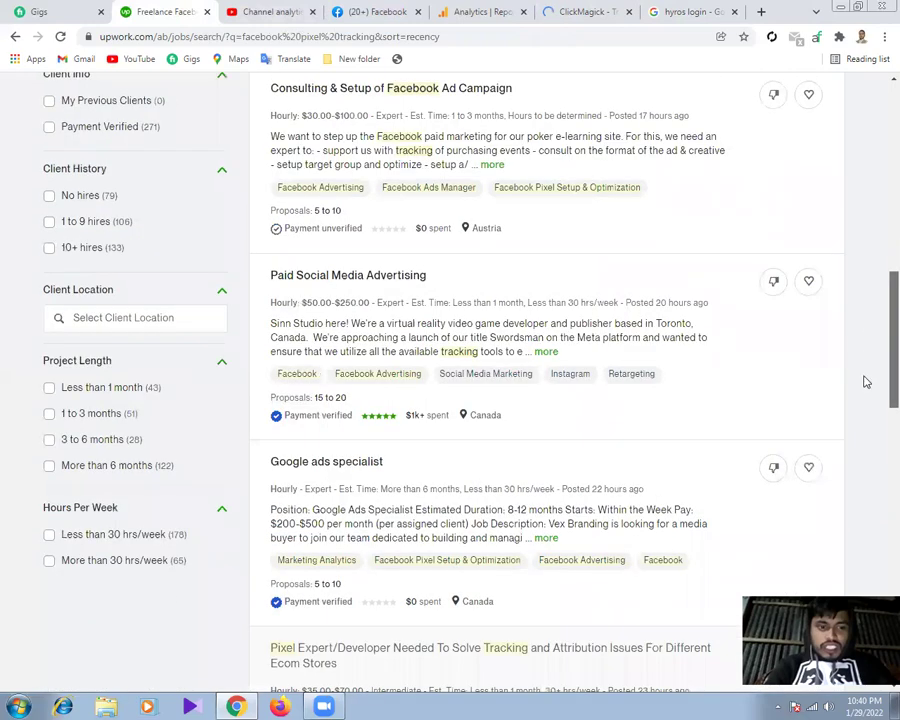
scroll(867, 385, "down", 2)
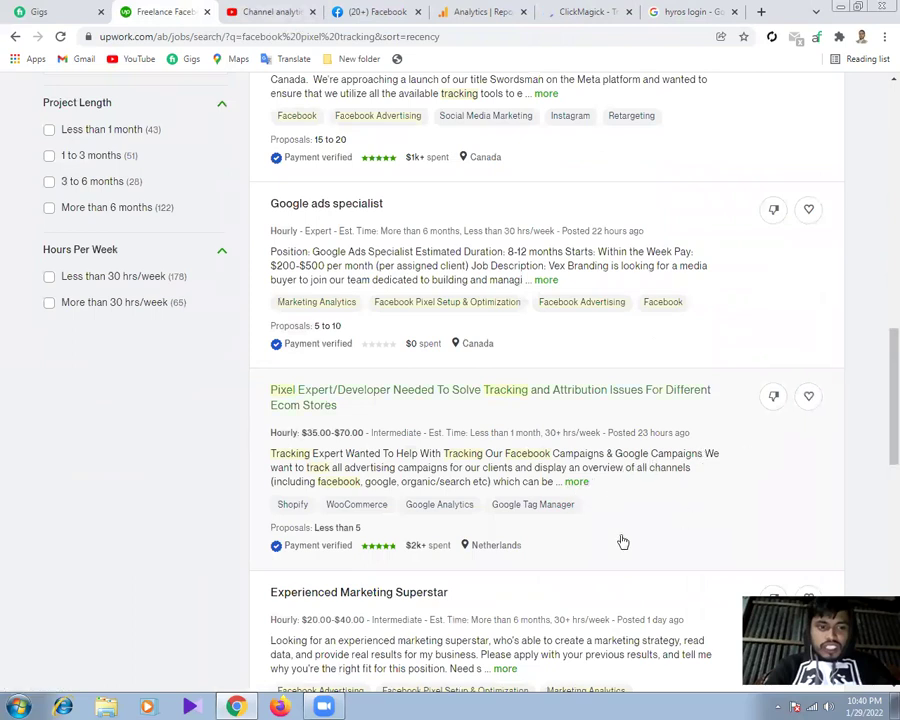
Open the Troubleshoot Twitter Pixel job from the search results and close the ClickMagick and hyros login pages
left_click(548, 447)
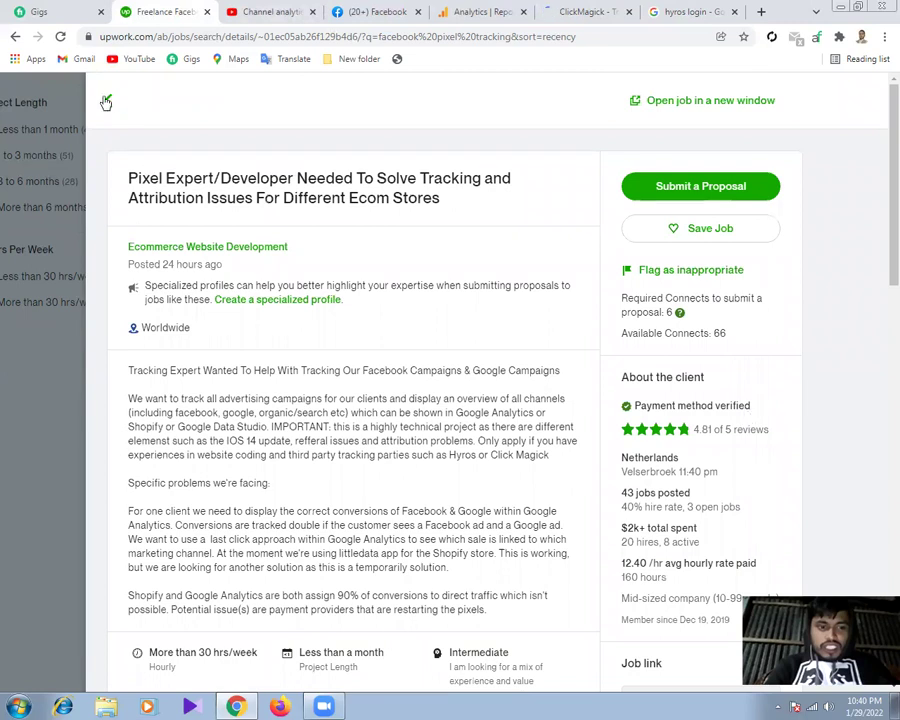
key("Escape")
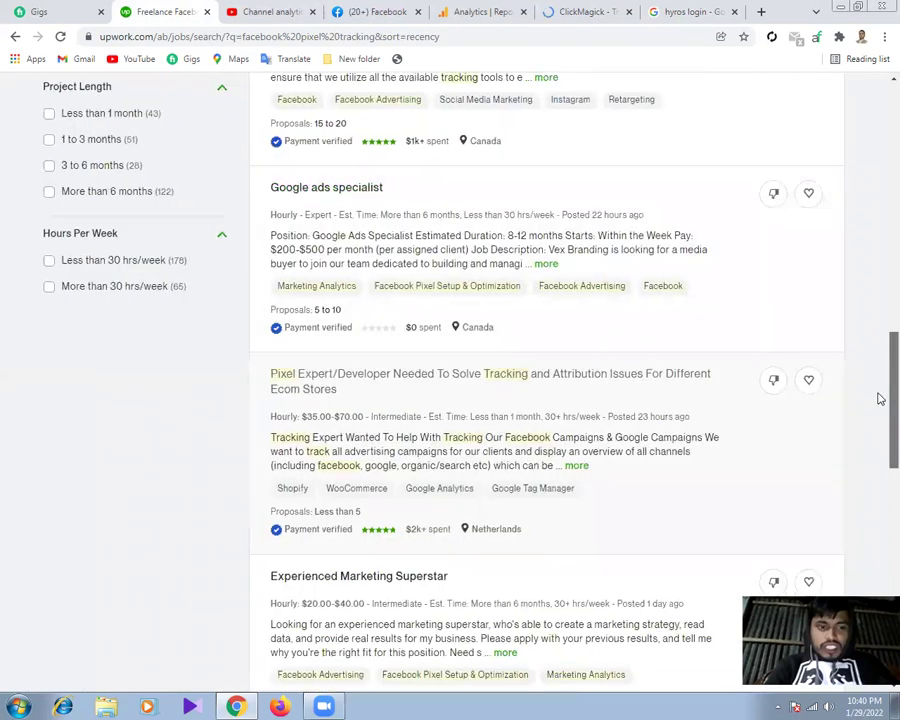
scroll(880, 446, "down", 4)
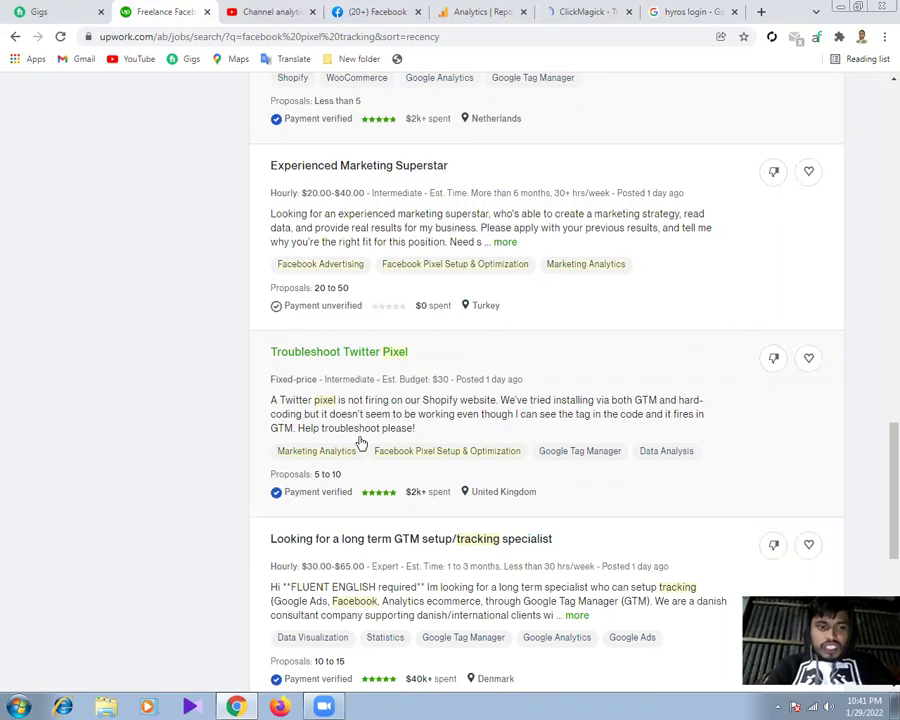
left_click(419, 427)
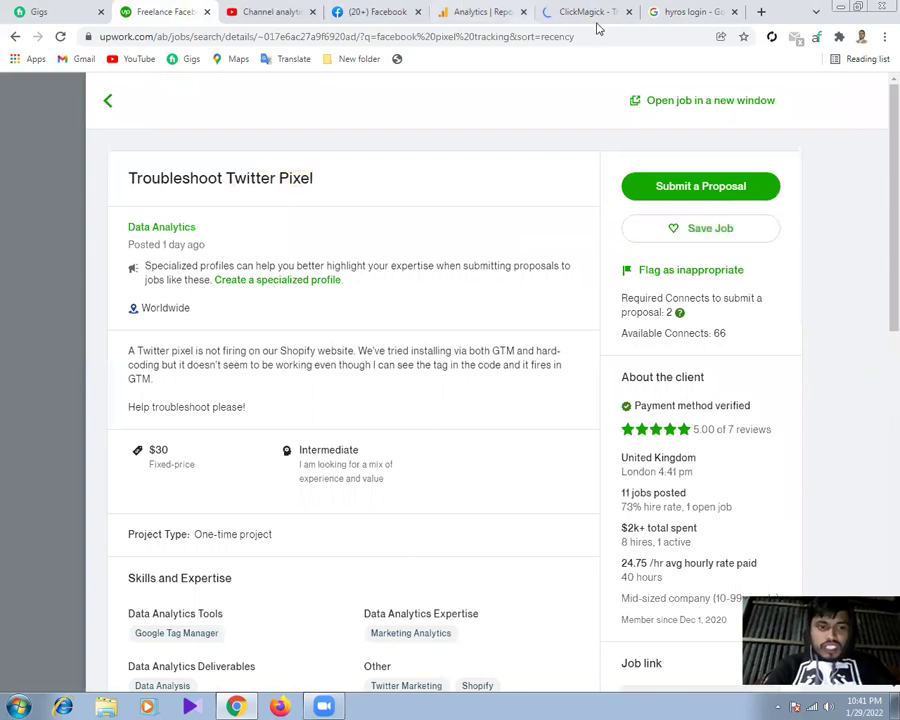
left_click(629, 12)
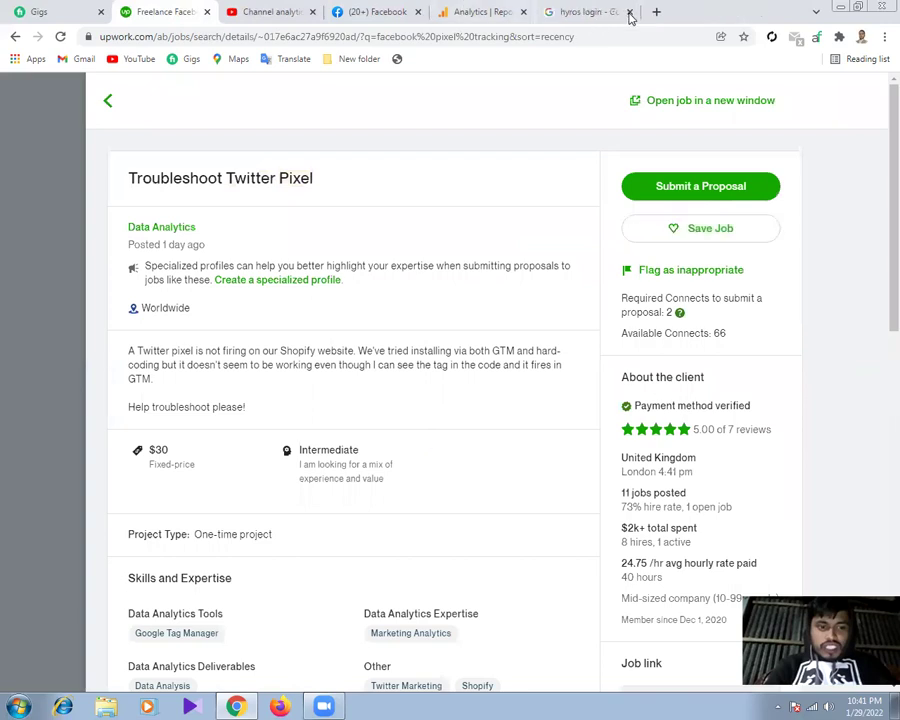
left_click(629, 12)
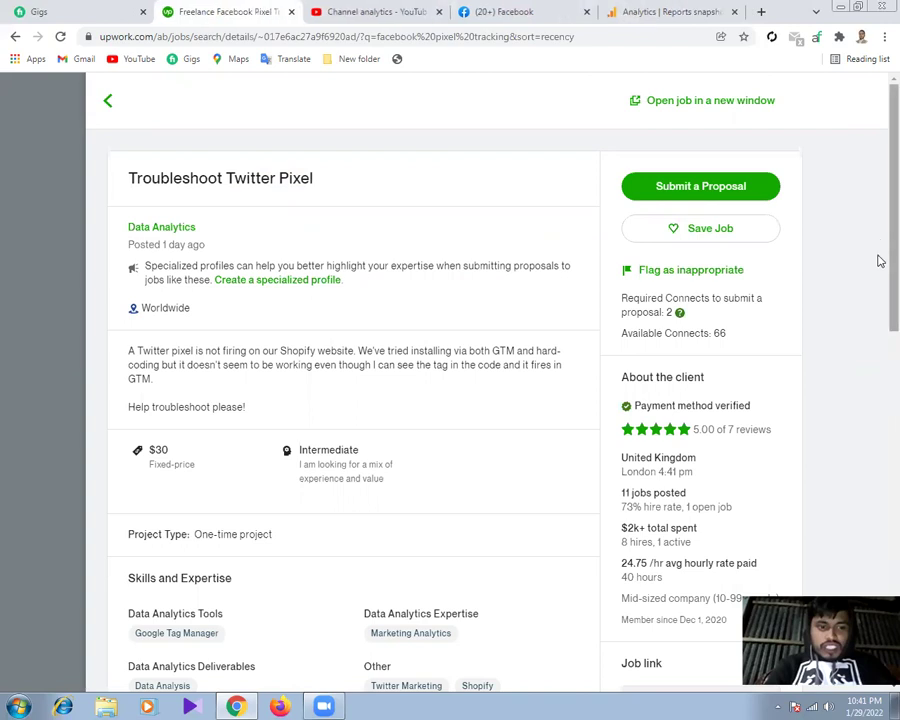
Review the Troubleshoot Twitter Pixel posting's description, budget, required skills, client details and job activity
scroll(875, 348, "down", 1)
scroll(878, 300, "down", 2)
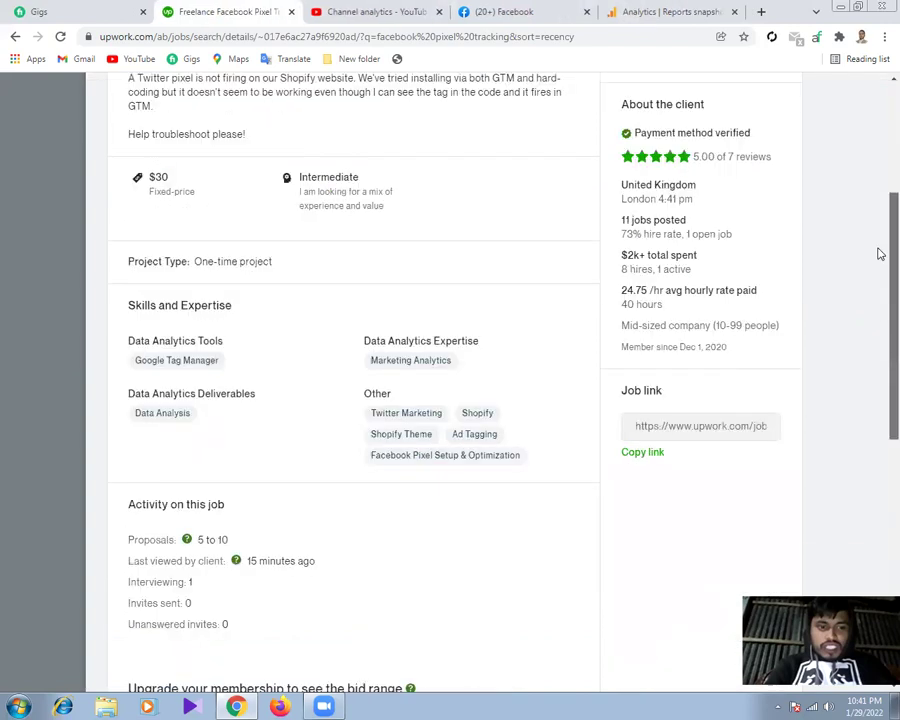
scroll(877, 251, "up", 2)
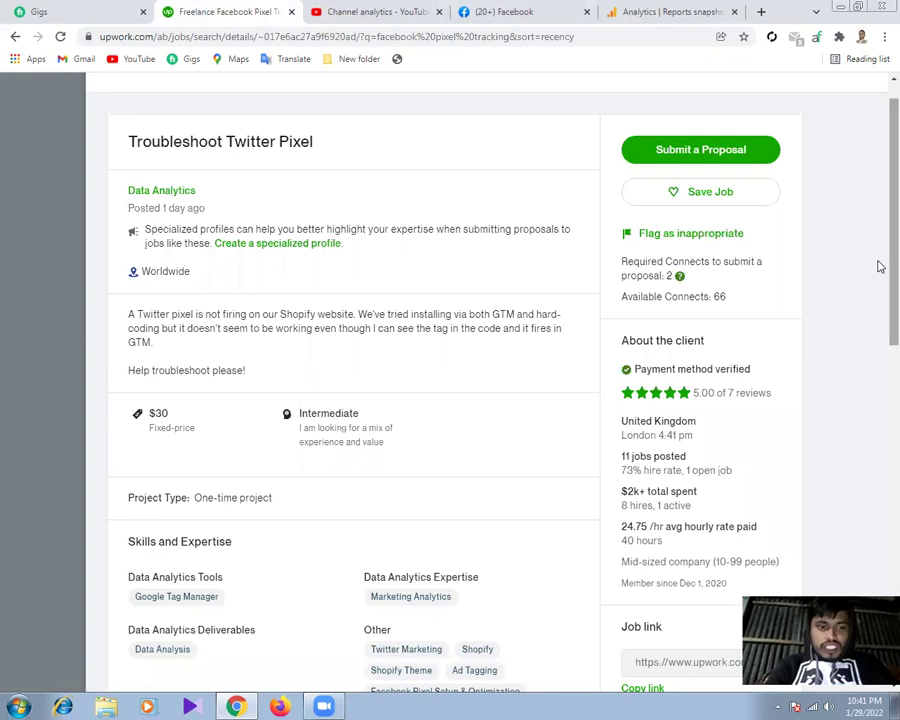
scroll(879, 274, "down", 1)
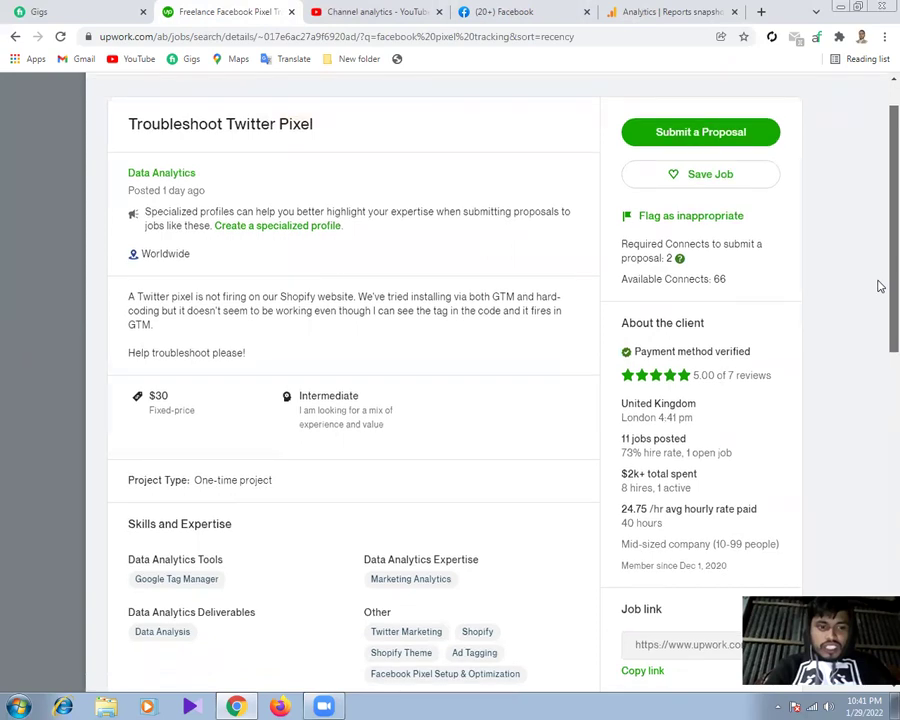
scroll(876, 298, "down", 1)
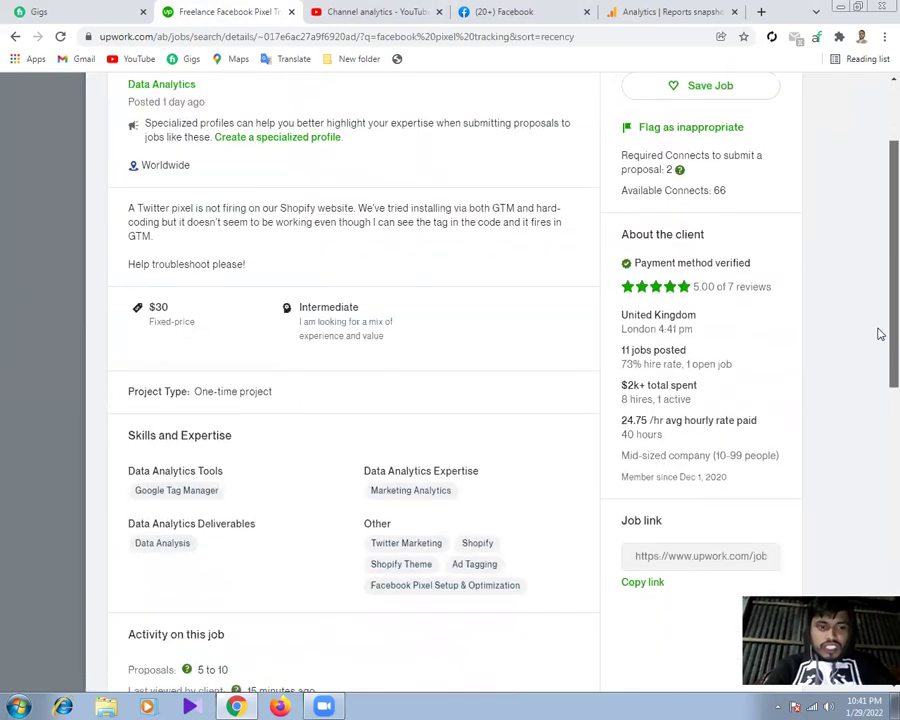
scroll(608, 512, "up", 2)
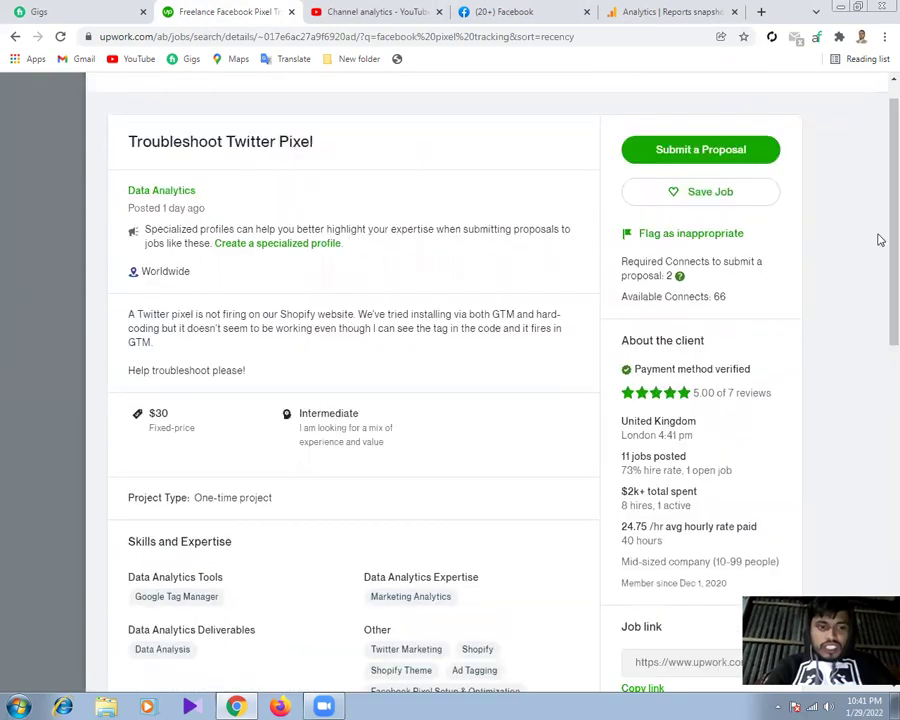
scroll(877, 320, "down", 2)
scroll(879, 333, "down", 1)
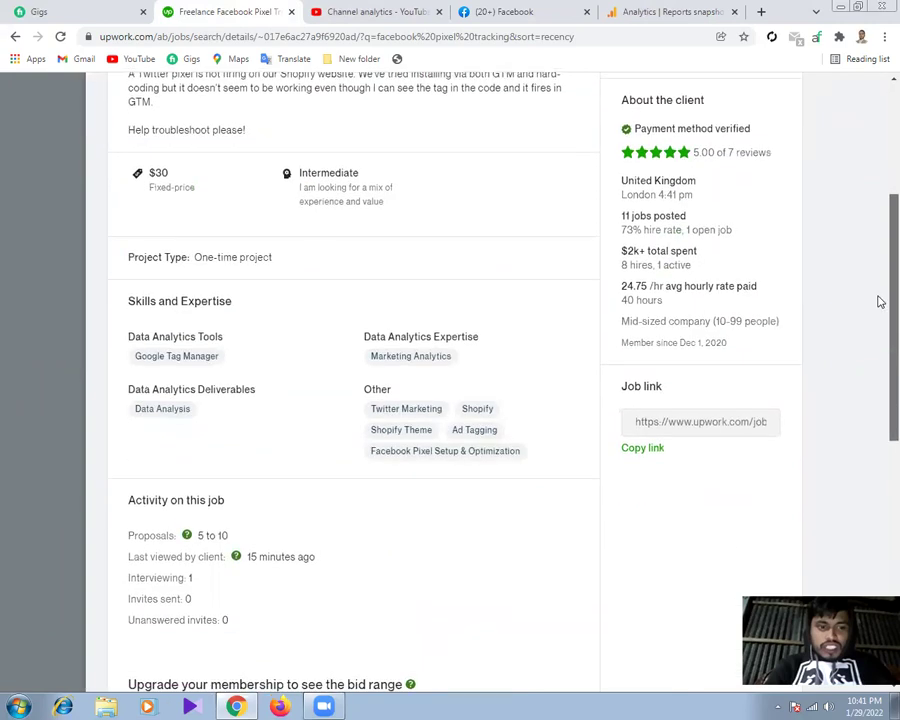
scroll(879, 302, "up", 1)
scroll(879, 302, "down", 1)
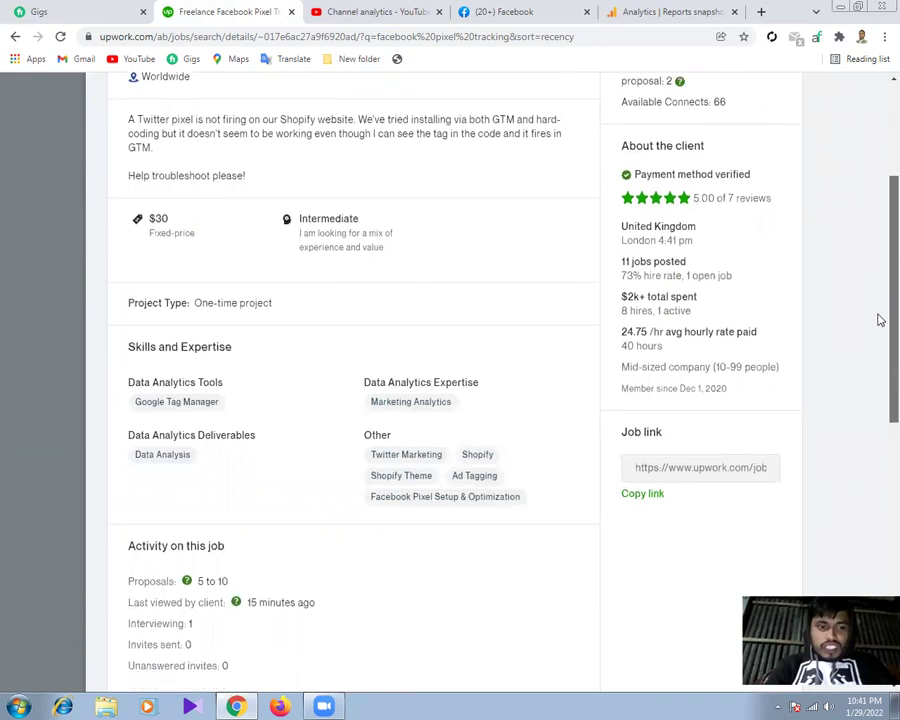
Skim the posting down to the client's recent history, and reread the description of the Twitter pixel problem on the Shopify website
scroll(879, 350, "down", 1)
scroll(878, 377, "down", 1)
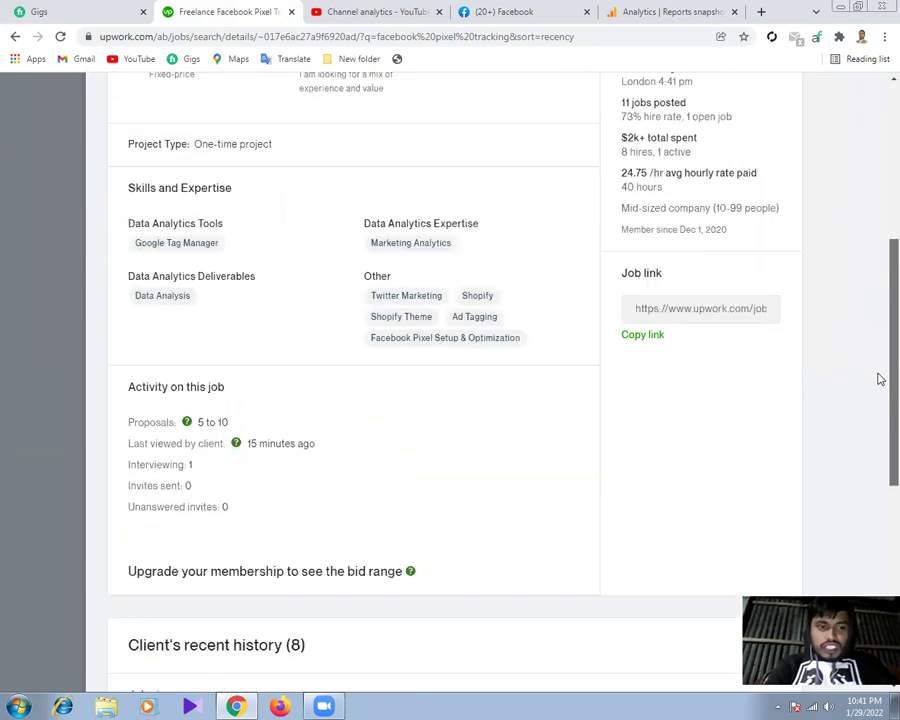
scroll(878, 270, "up", 2)
scroll(879, 278, "down", 1)
scroll(879, 281, "up", 1)
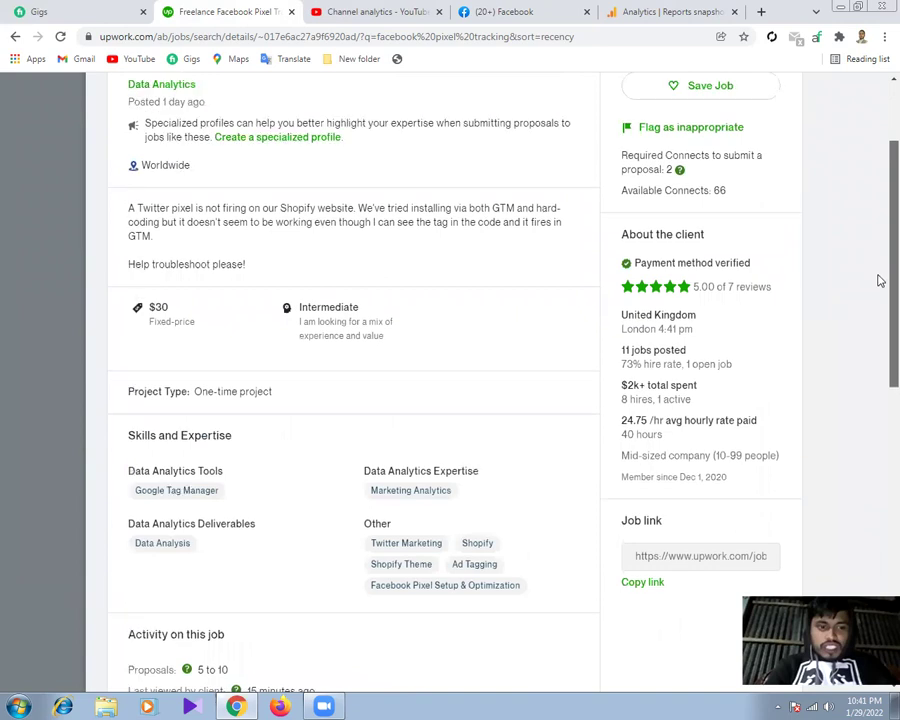
scroll(877, 283, "down", 1)
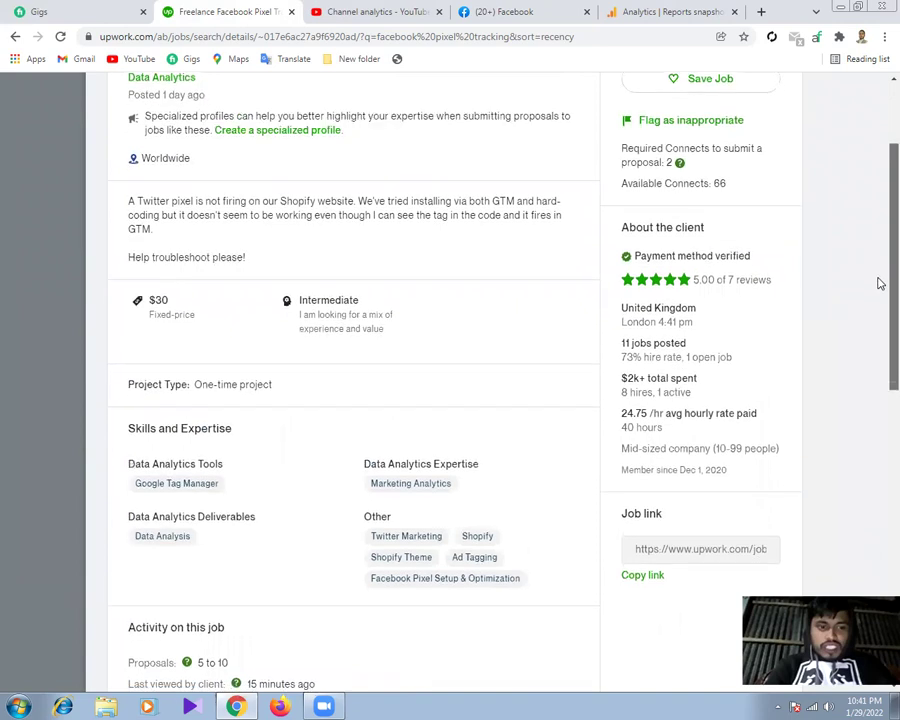
scroll(874, 288, "down", 1)
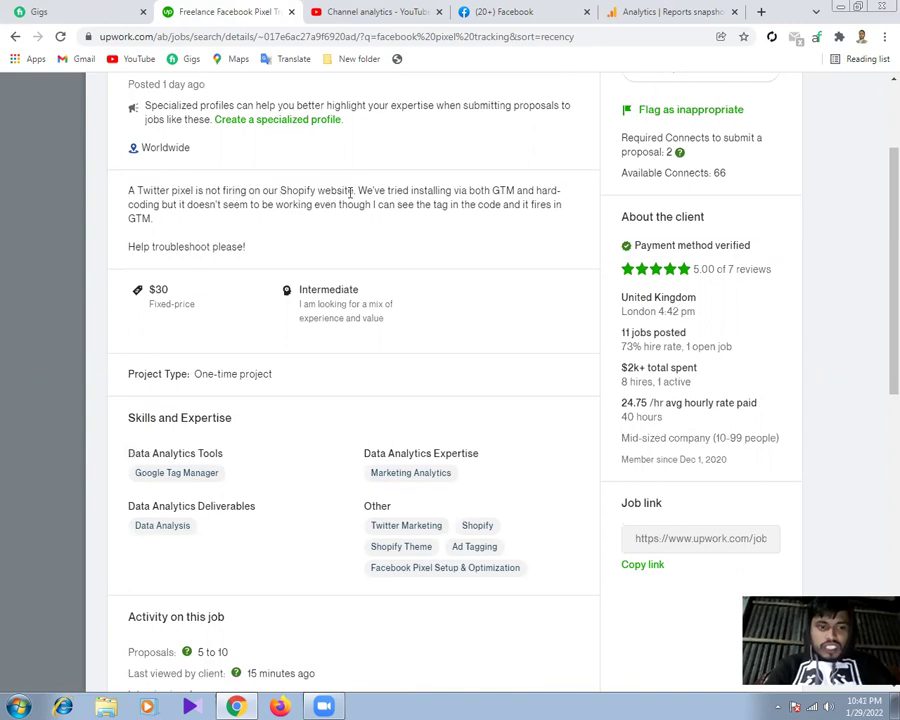
left_click_drag(353, 192, 342, 192)
left_click(268, 190)
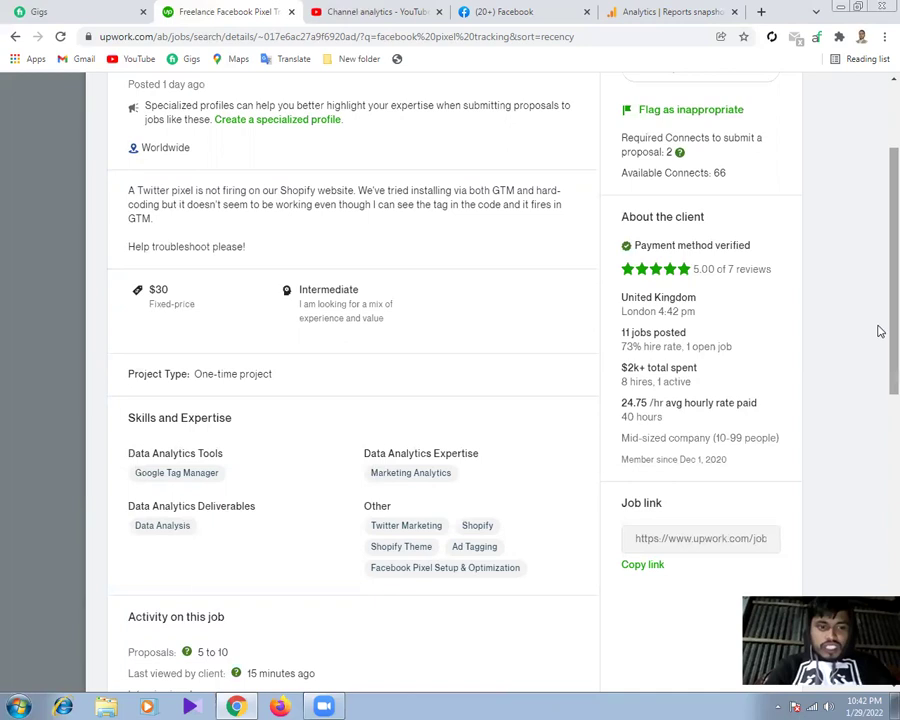
Start a proposal for the Troubleshoot Twitter Pixel job
scroll(880, 325, "up", 2)
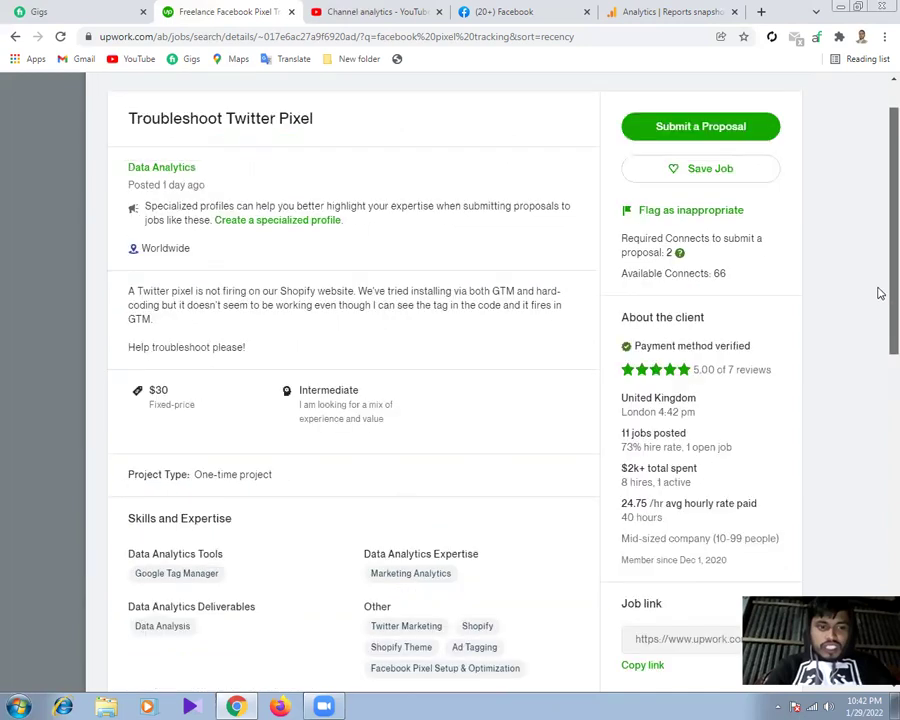
scroll(876, 300, "down", 1)
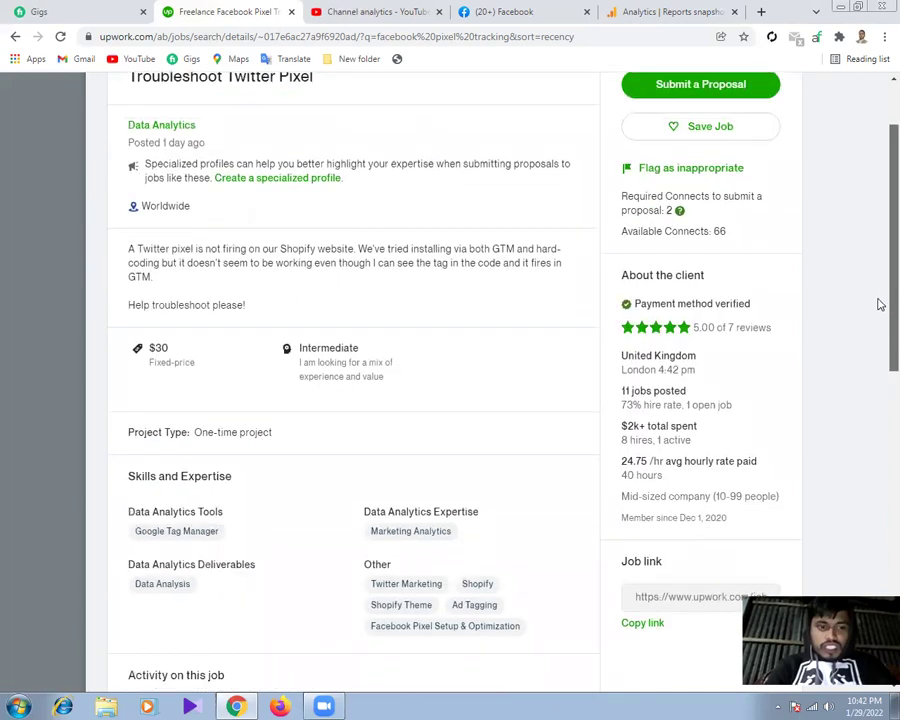
scroll(880, 303, "up", 1)
scroll(880, 301, "up", 1)
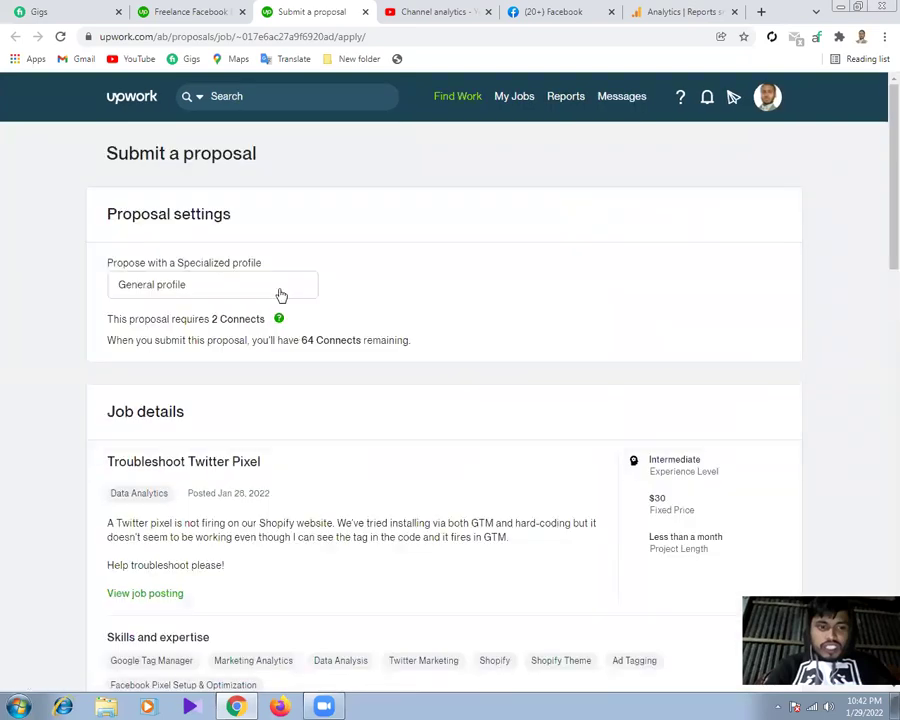
Check the job details in the proposal form and set the payment terms to By project
scroll(880, 260, "down", 2)
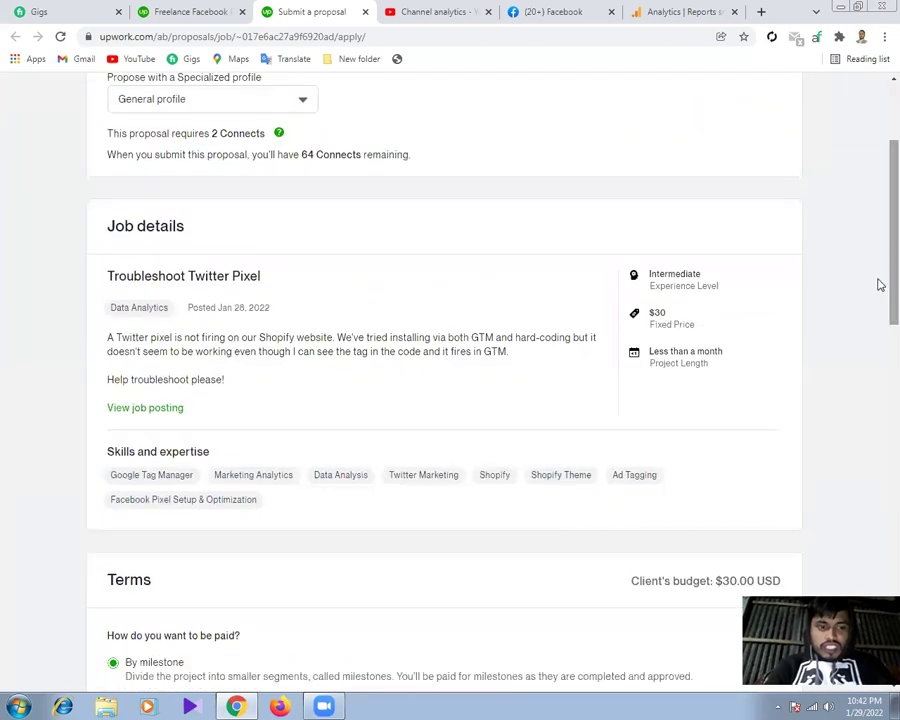
scroll(879, 318, "down", 2)
scroll(877, 328, "down", 1)
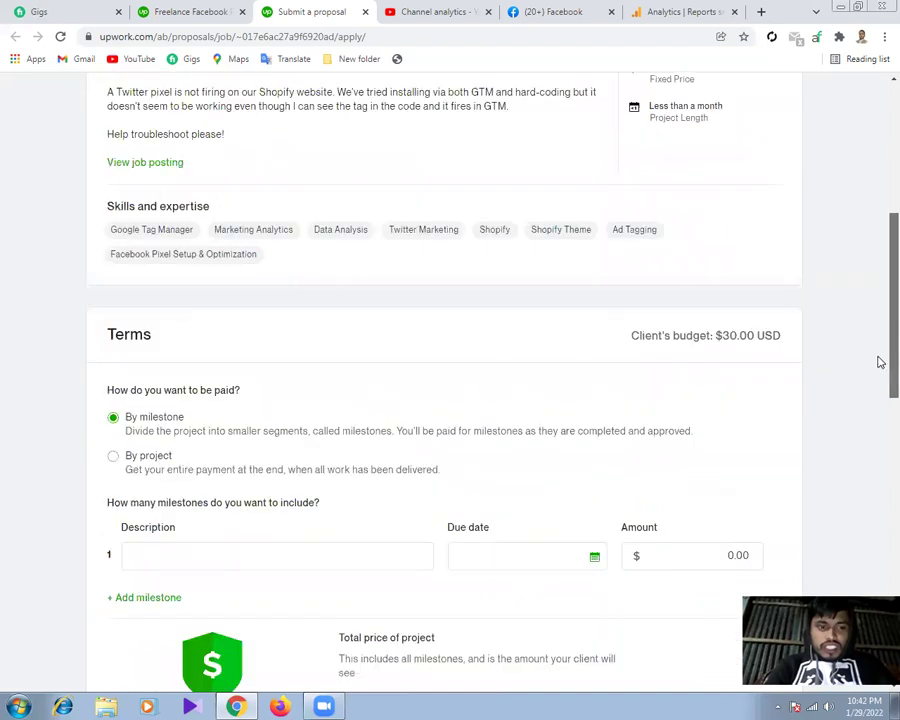
scroll(336, 290, "down", 2)
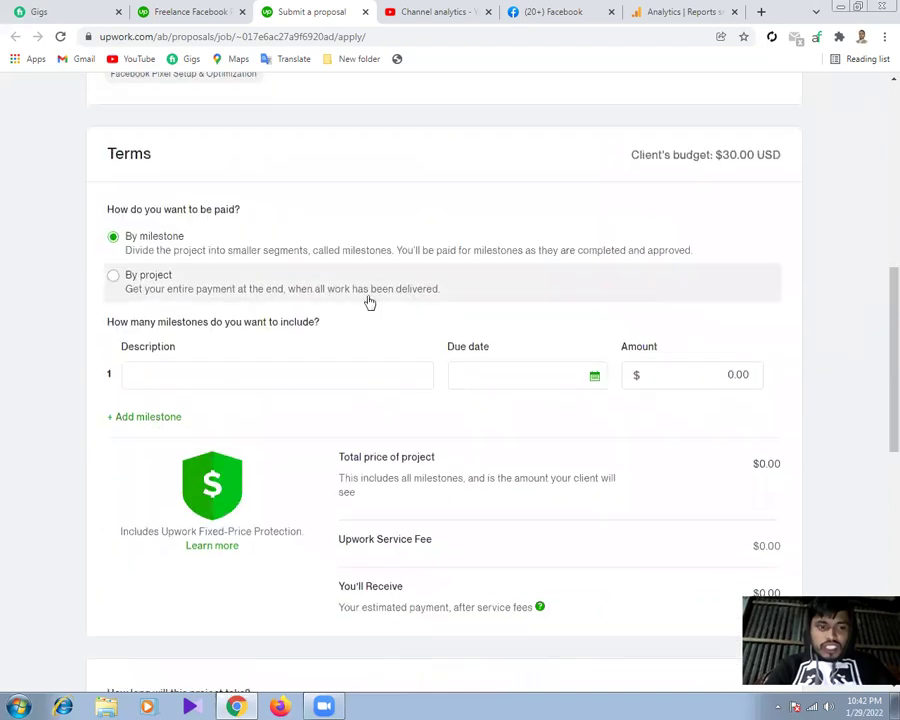
left_click(366, 296)
Review the bid and service fee, and set the project duration to Less than 1 month
scroll(878, 345, "down", 1)
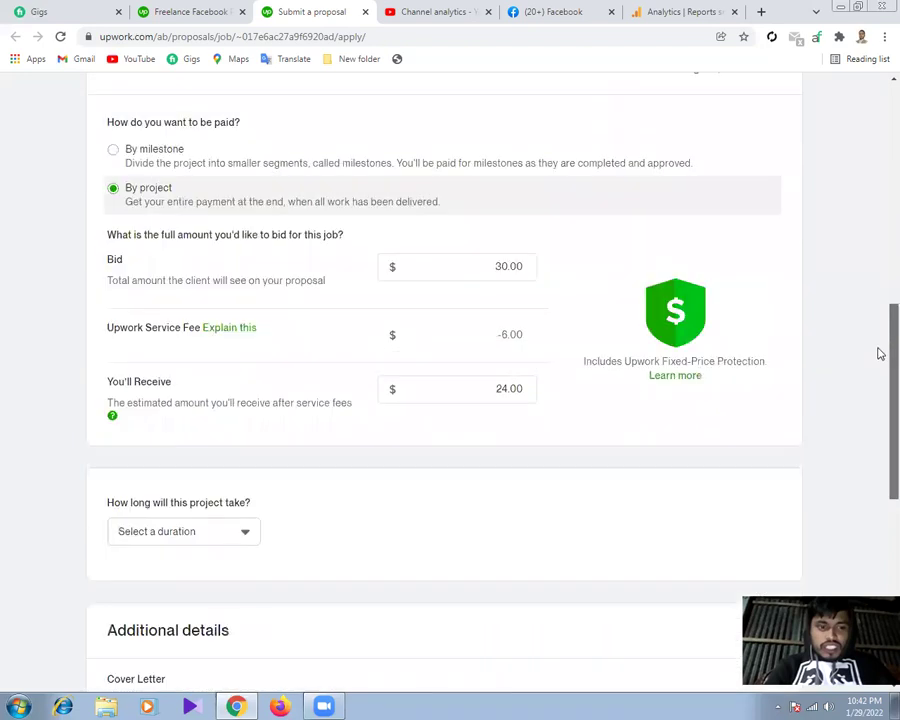
scroll(878, 368, "down", 1)
scroll(876, 400, "down", 2)
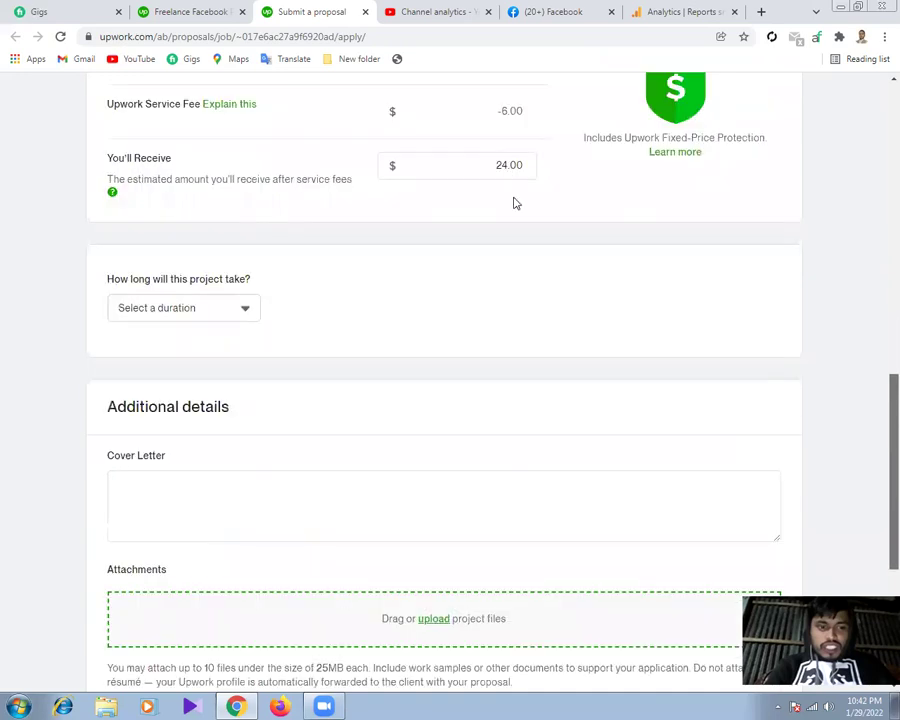
scroll(380, 205, "down", 1)
left_click(245, 220)
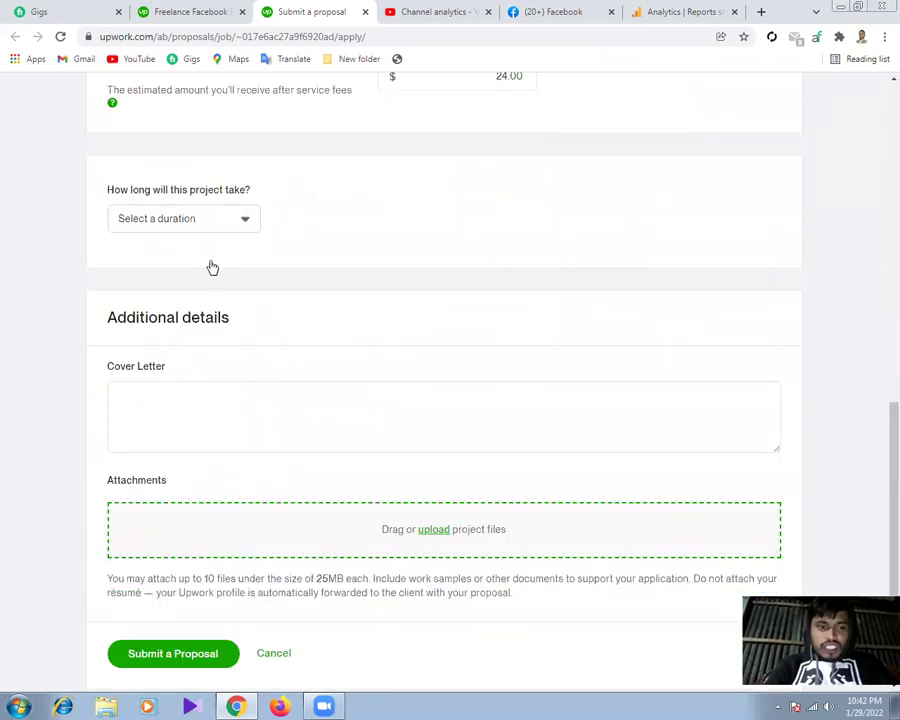
left_click(203, 307)
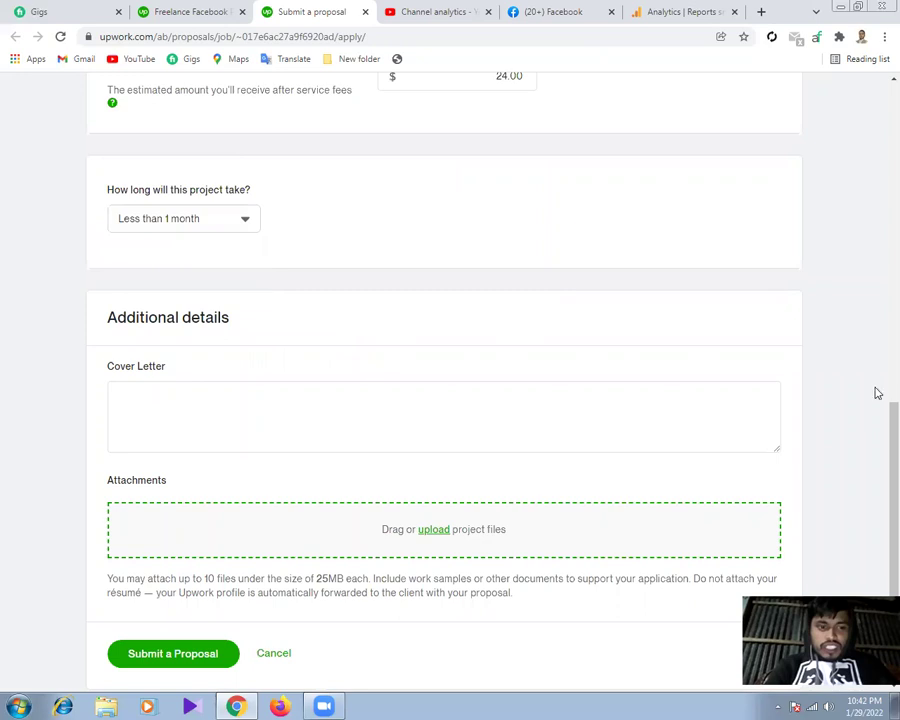
Open the cover letter with "Hi There, I read your job description & I want to fix your Twitter Pixel Issue with best practices"
scroll(303, 335, "down", 1)
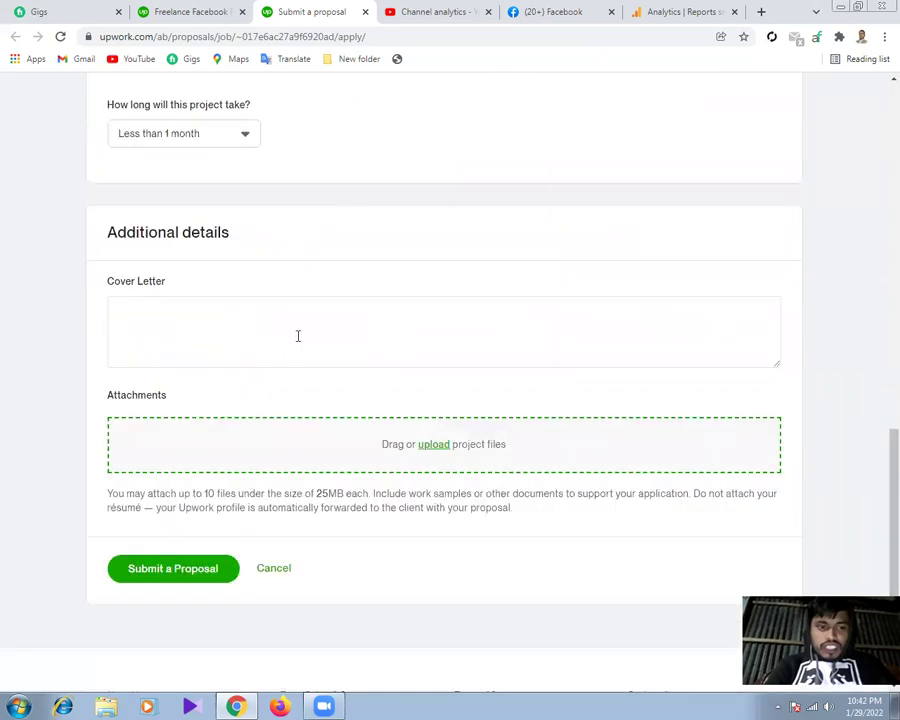
left_click(297, 336)
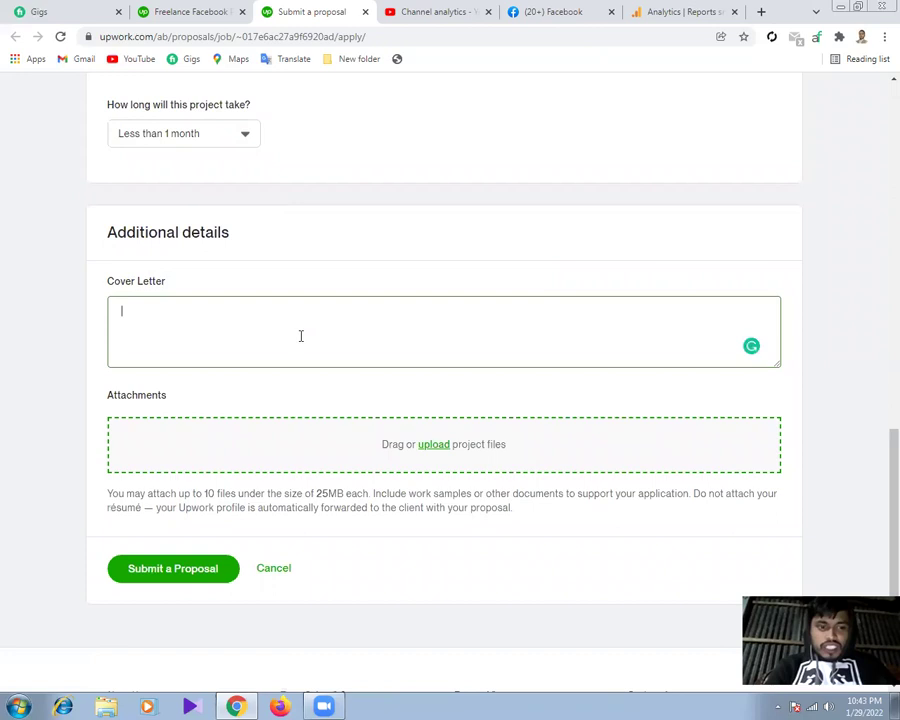
type("Hi There,")
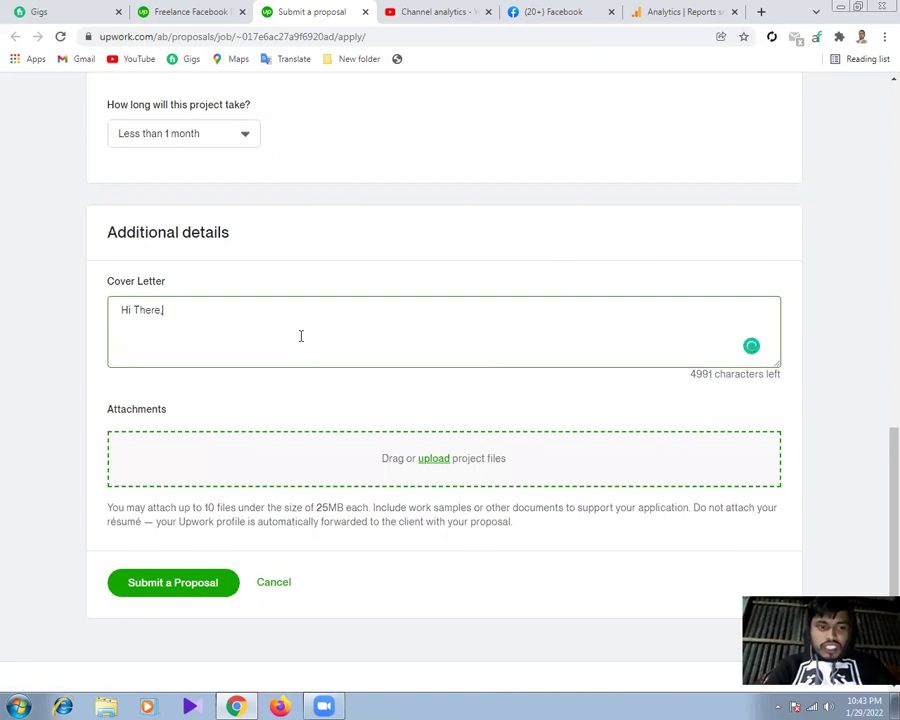
type(" I read your job description")
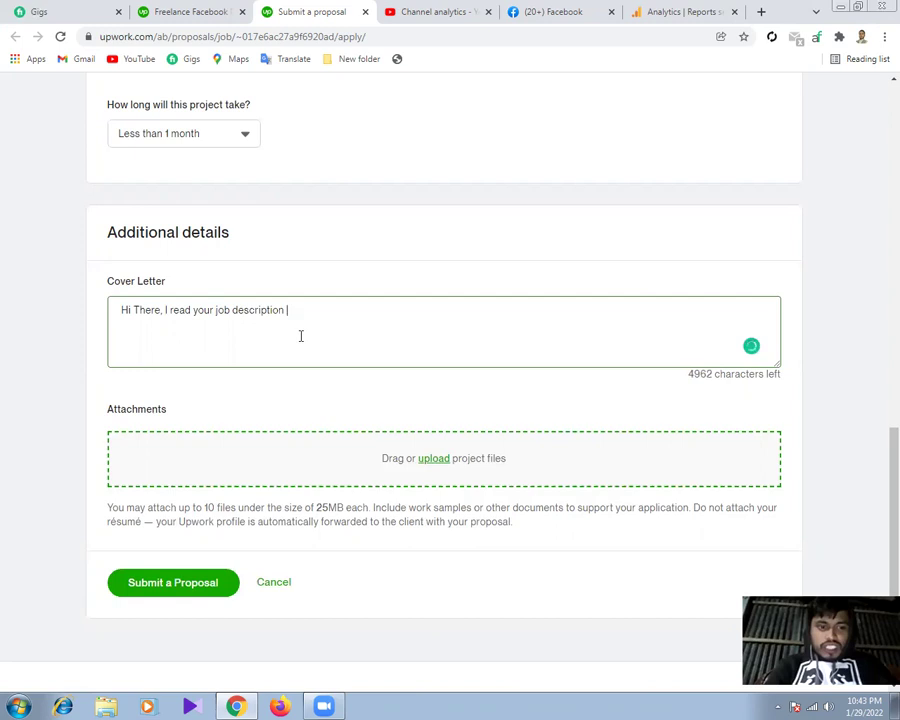
type(" & I want to fix your")
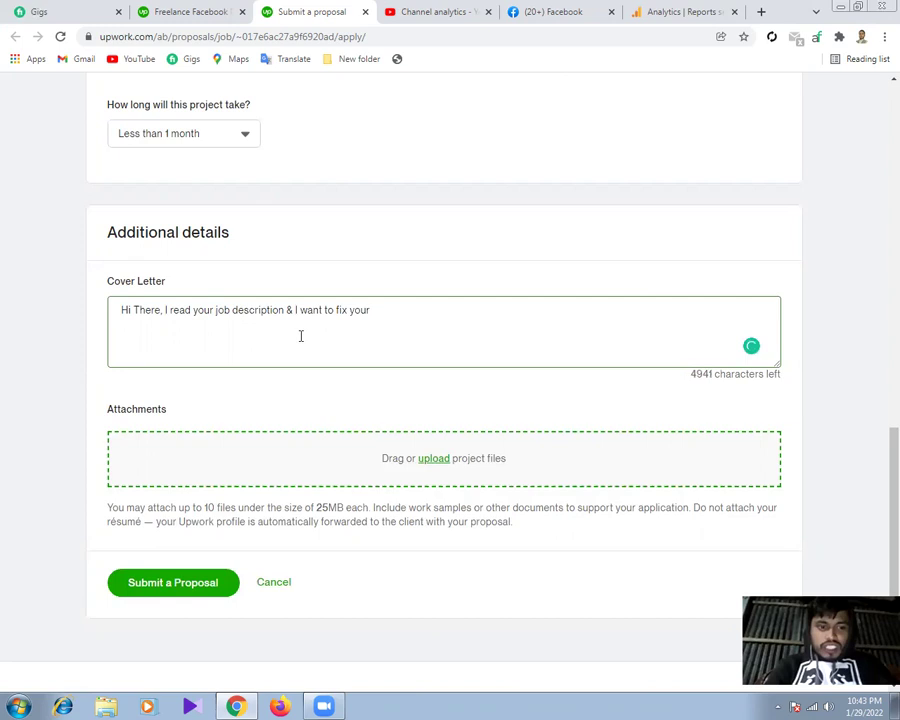
type(" Twitter Pixel Issue")
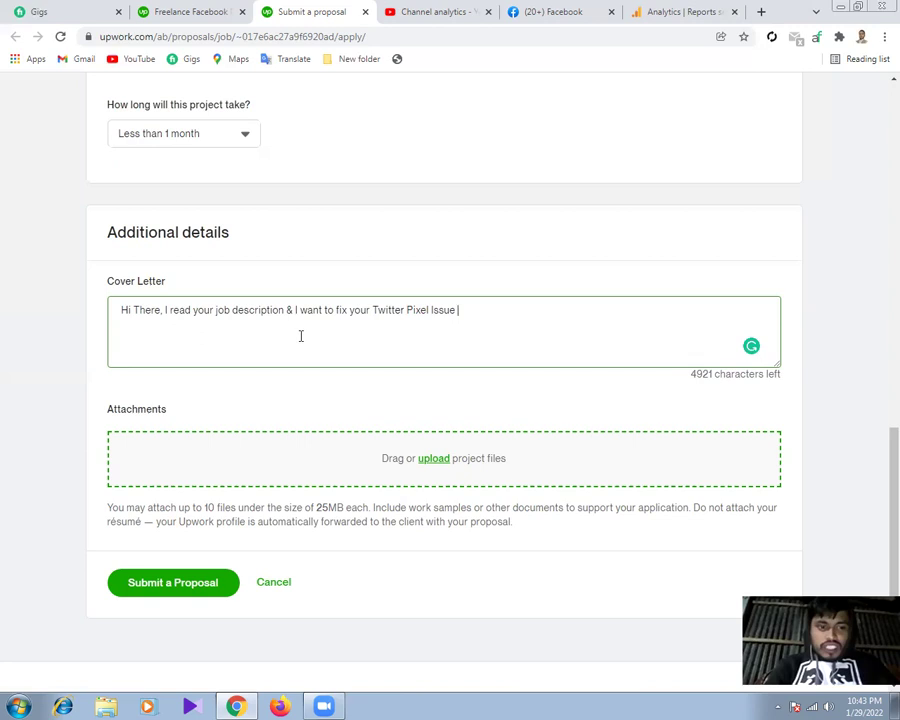
type("with best prac")
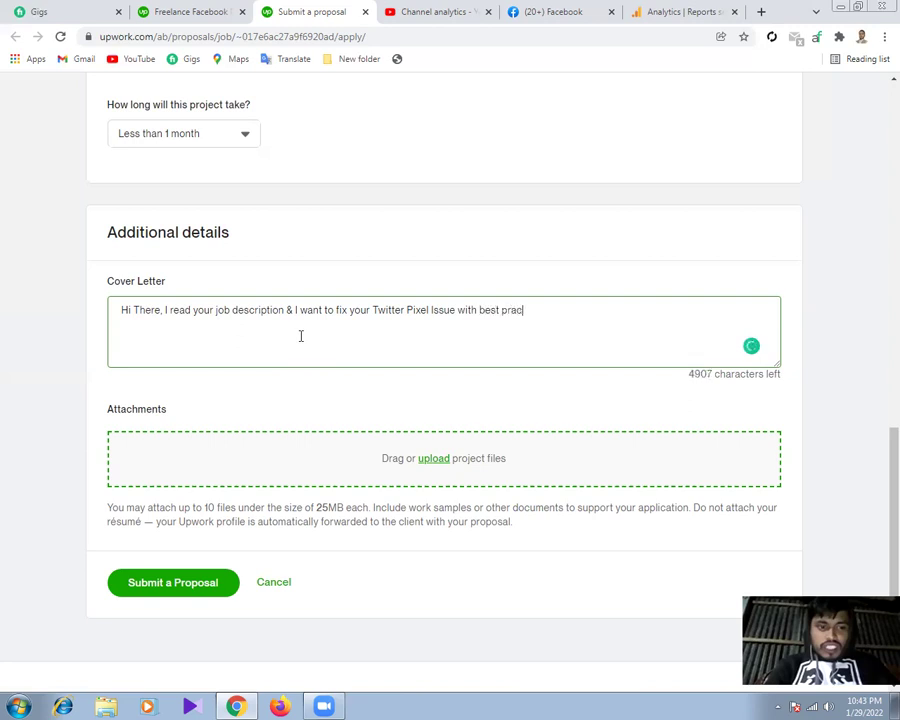
type("ticer")
key("BackSpace")
type("s")
key("BackSpace")
Continue the cover letter's first sentence with ", i have experience with Shopify Data", capitalizing Shopify
type(", i have shopi")
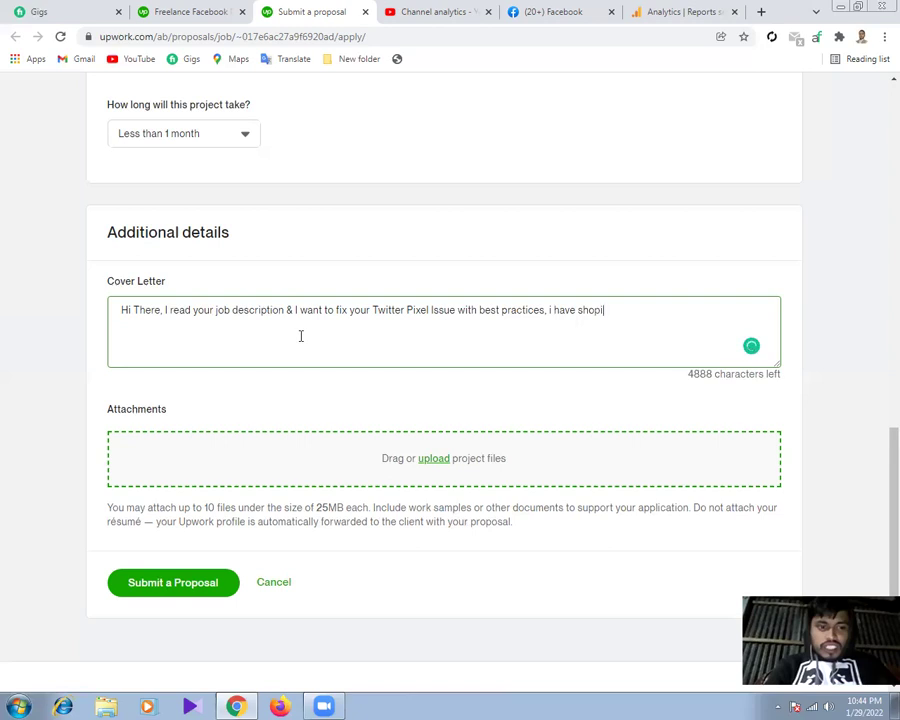
type("fy Data")
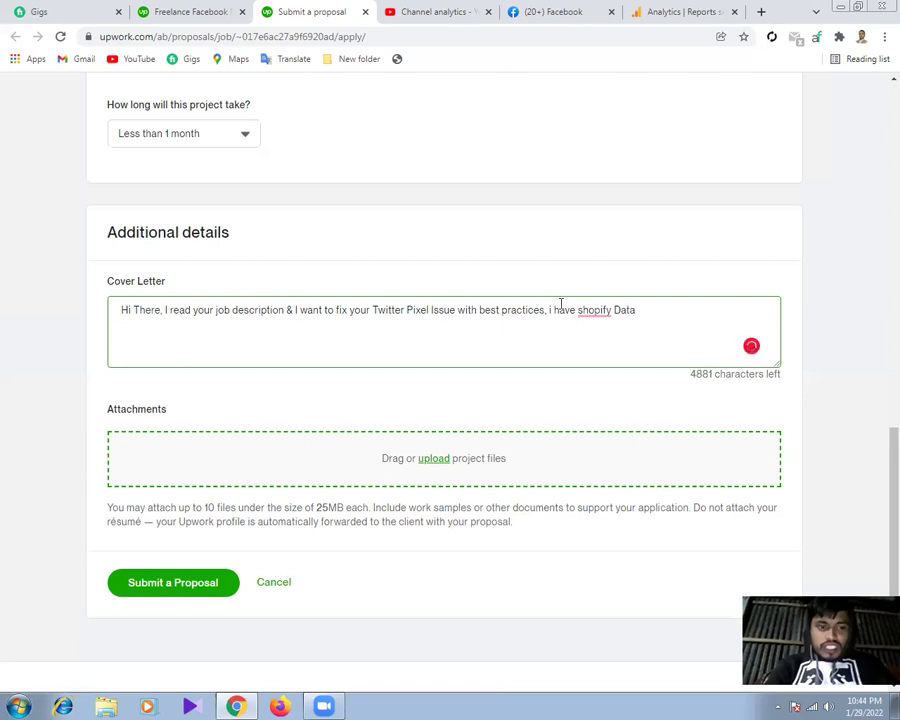
left_click(580, 330)
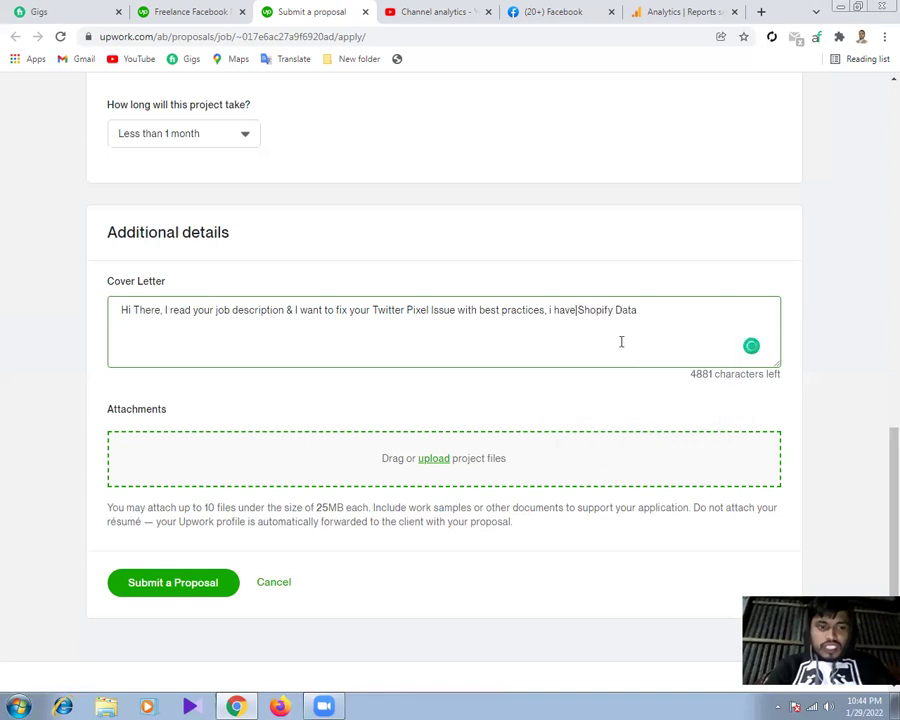
type("w")
key("BackSpace")
type("e ")
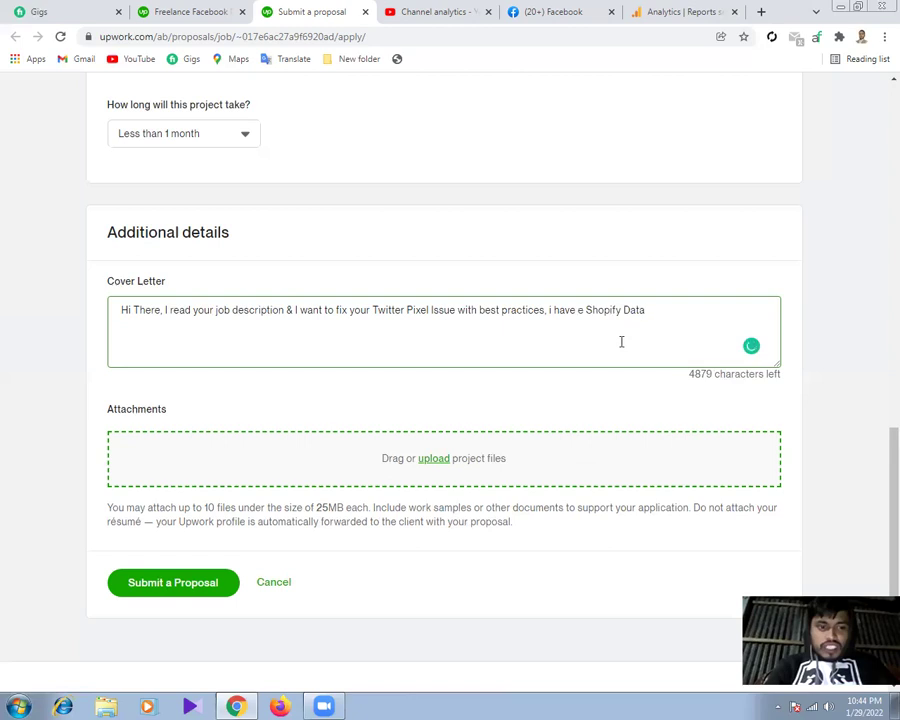
type("xperi")
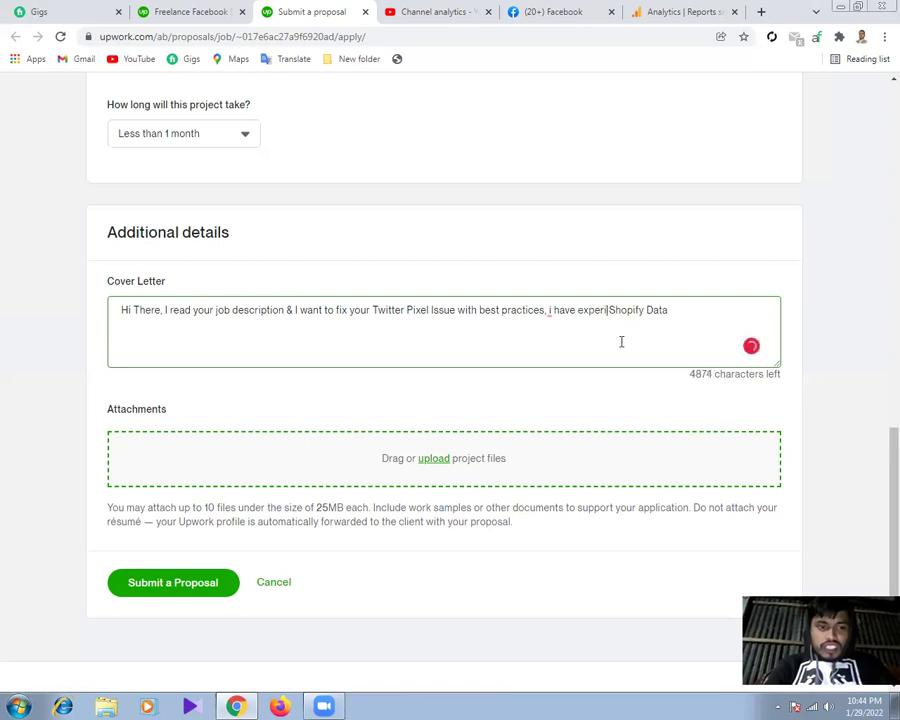
type("ence")
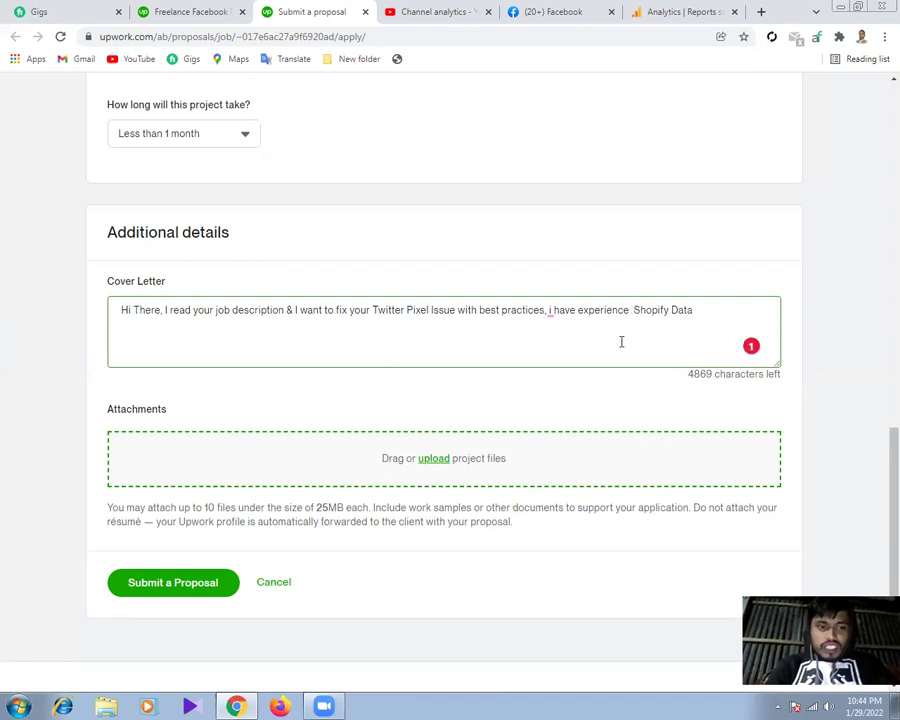
type("with")
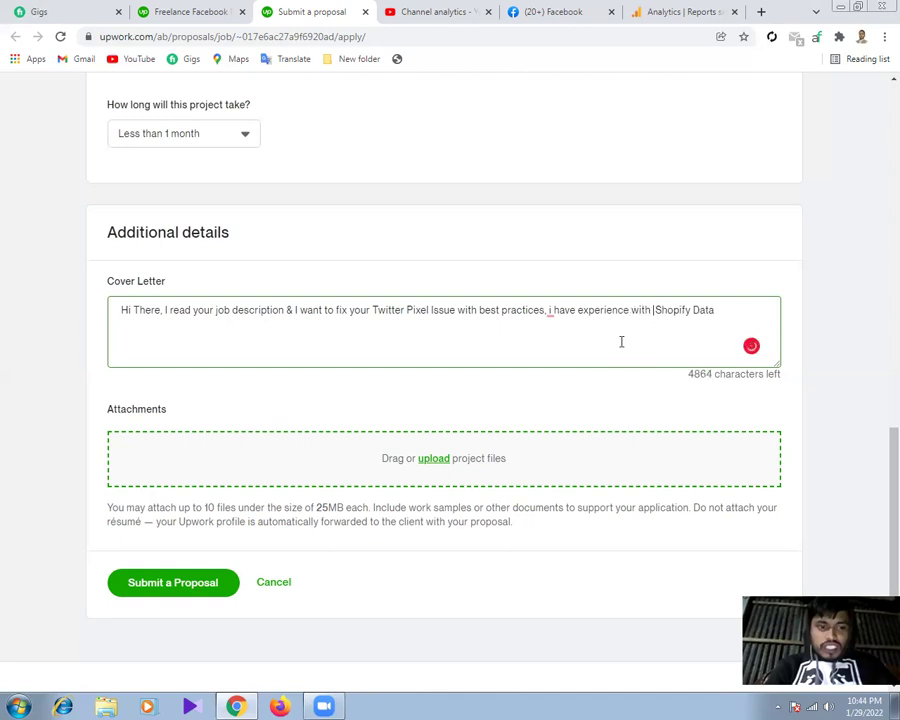
key("BackSpace")
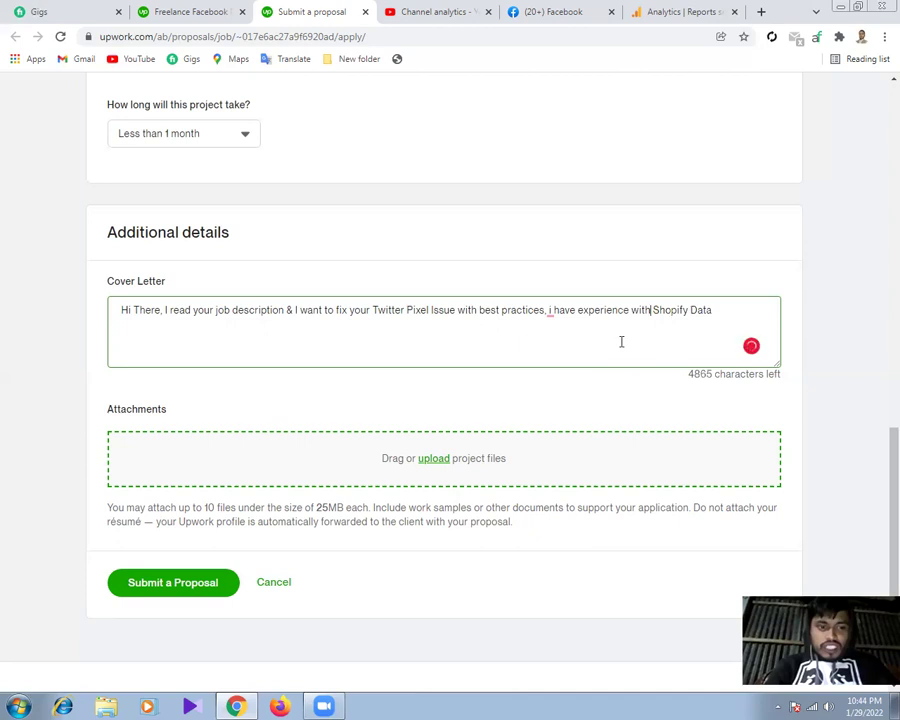
Finish the first sentence with "tracking." and capitalize the "I" in "I have experience"
key("Right")
key("Right")
key("Right")
key("Right")
key("Right")
key("Right")
key("Right")
key("Right")
key("Right")
key("Right")
key("Right")
key("Right")
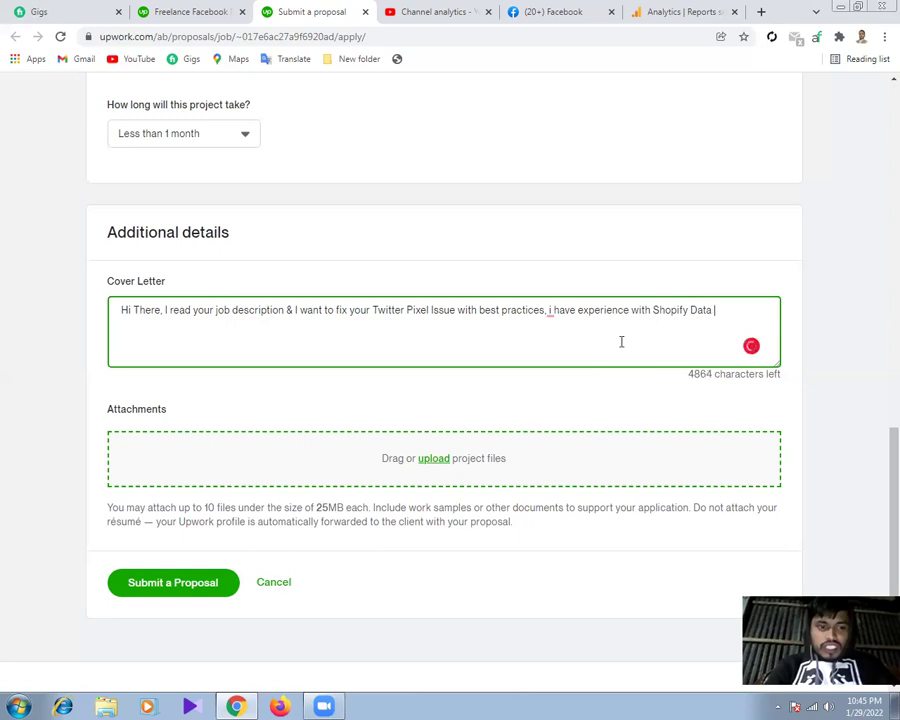
key("ctrl+BackSpace")
type("Data dracking.")
mouse_move(726, 311)
left_click(738, 335)
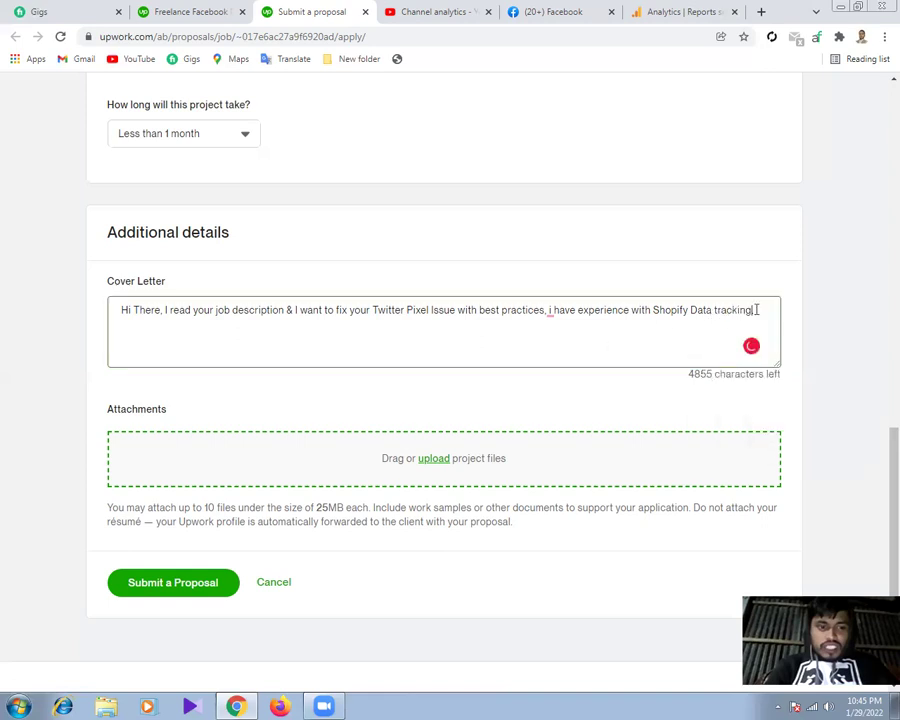
type(".")
mouse_move(548, 311)
Add "also, I have all resource code for Shopify and" to the cover letter, with "I" and "Shopify" capitalized
type("also, ")
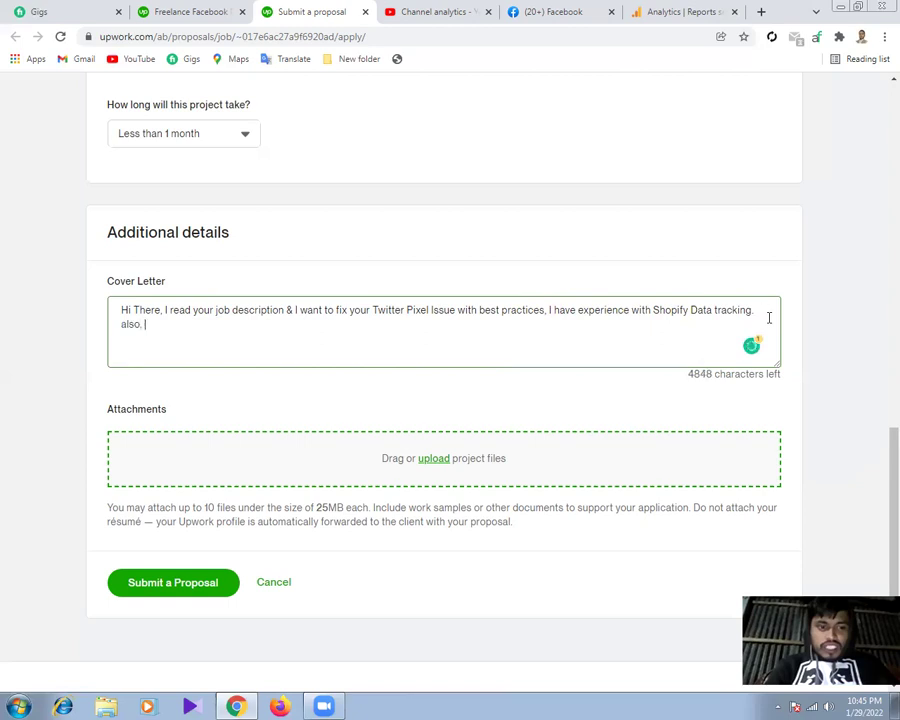
type("i have ")
type("a")
type("ll ")
type("c")
type("o")
type("de")
key("BackSpace")
key("BackSpace")
key("BackSpace")
key("BackSpace")
key("BackSpace")
type("resour")
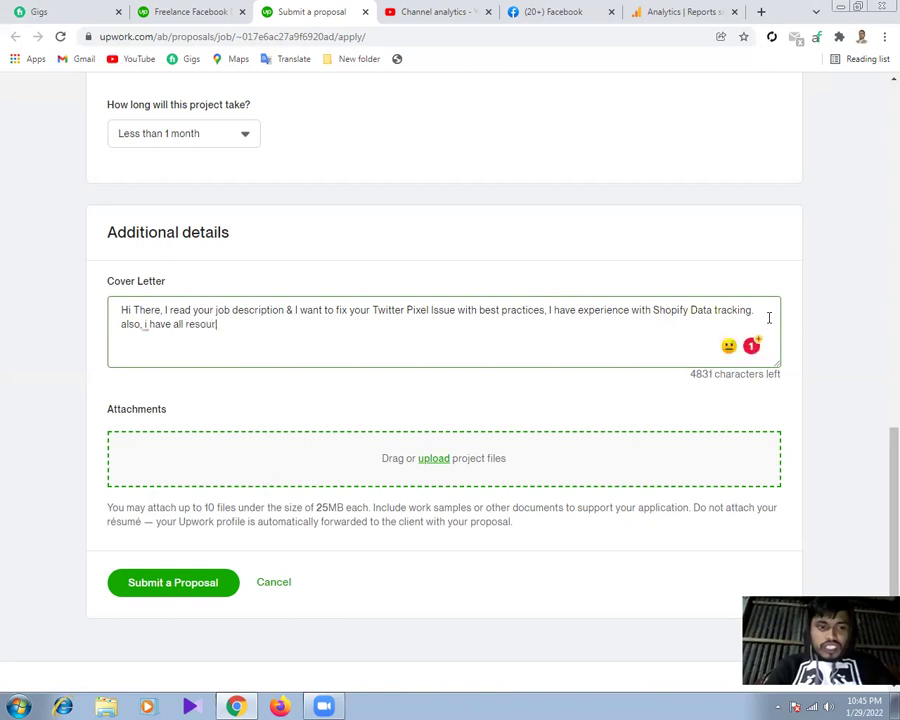
type("ce code for shopi")
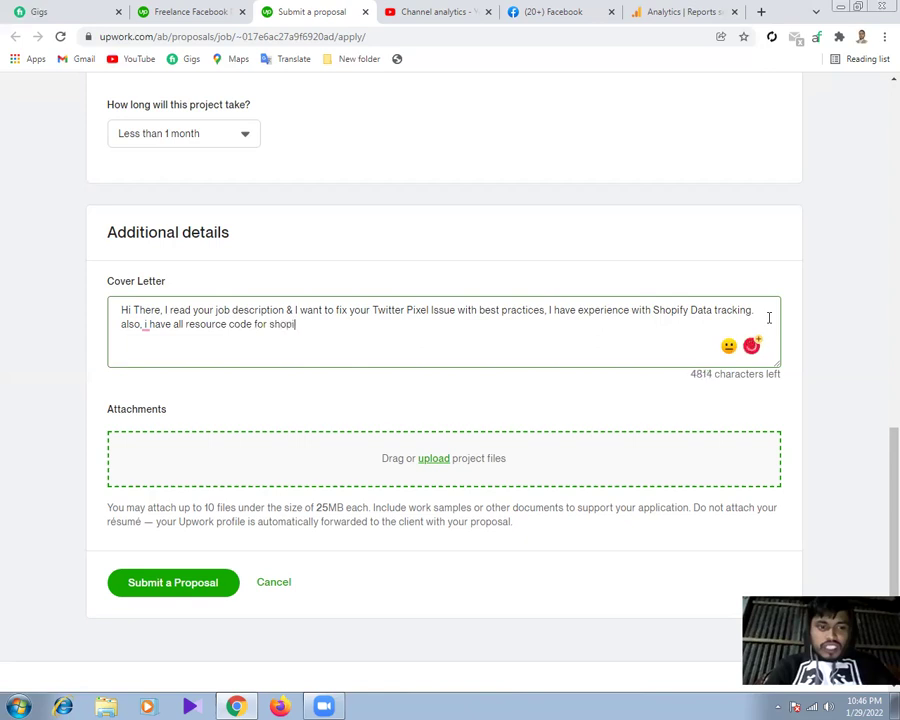
type("fy")
type(".")
type(" and")
mouse_move(289, 326)
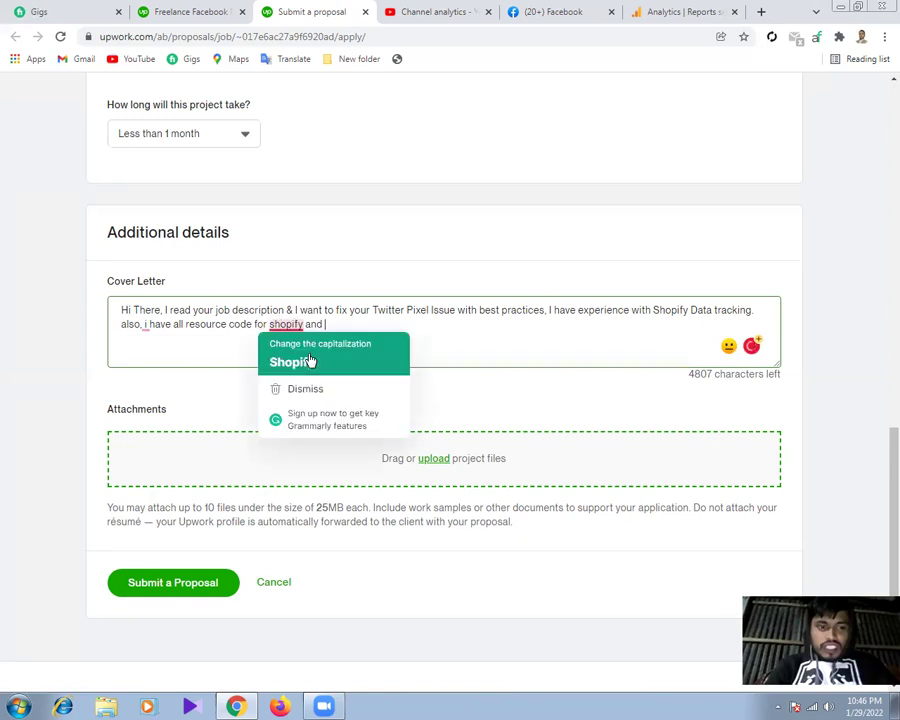
left_click(311, 361)
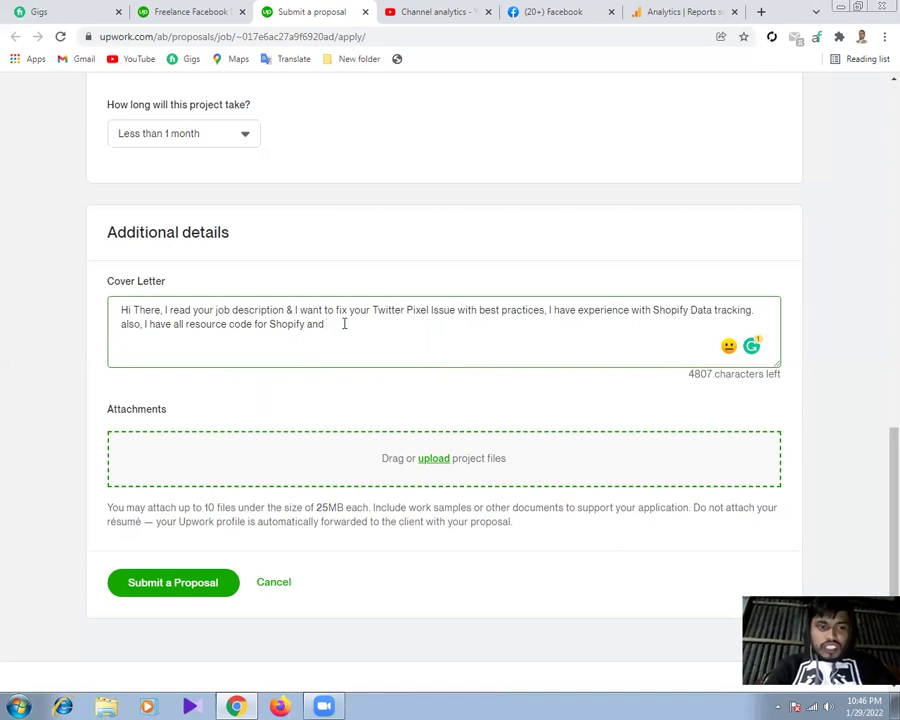
Try ending the second sentence with "Google tag manager", and delete everything after "Shopify"
type("Google tag manager")
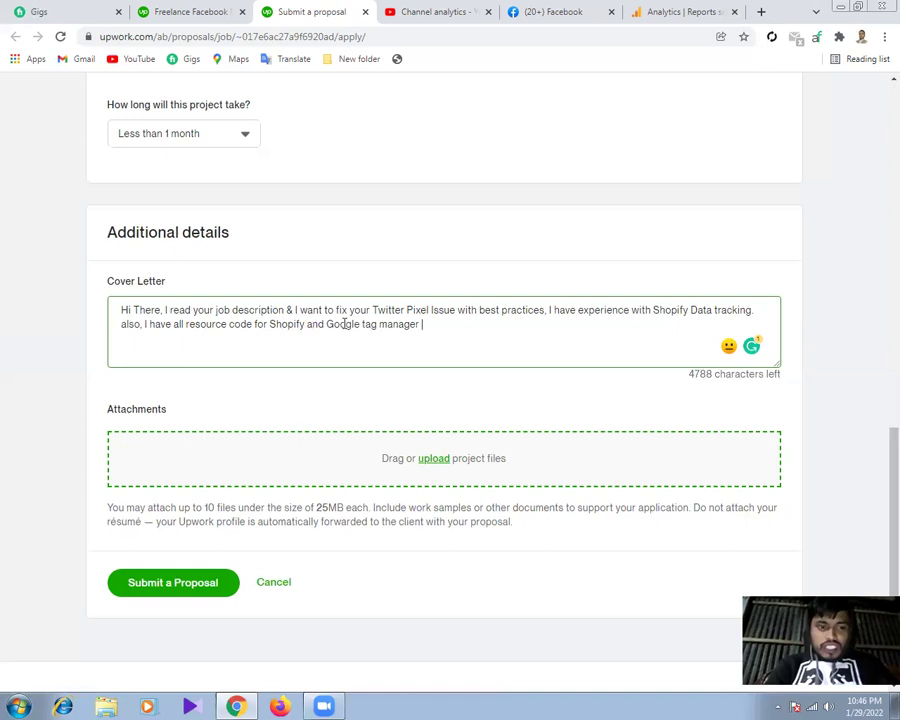
key("BackSpace")
key("BackSpace")
key("BackSpace")
key("BackSpace")
key("BackSpace")
key("BackSpace")
key("BackSpace")
key("BackSpace")
key("BackSpace")
key("BackSpace")
key("BackSpace")
key("BackSpace")
key("BackSpace")
key("BackSpace")
key("BackSpace")
key("BackSpace")
key("BackSpace")
key("BackSpace")
key("BackSpace")
key("BackSpace")
key("BackSpace")
key("BackSpace")
key("BackSpace")
key("BackSpace")
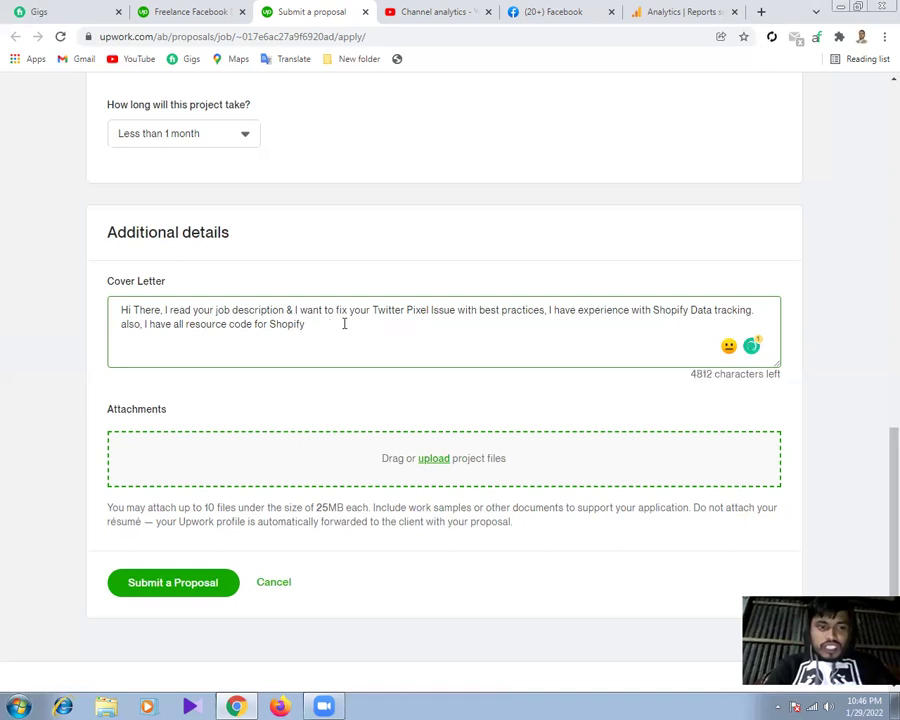
Delete "for Shopify" and any wording after it so the second sentence ends at "resource code"
type(". have ")
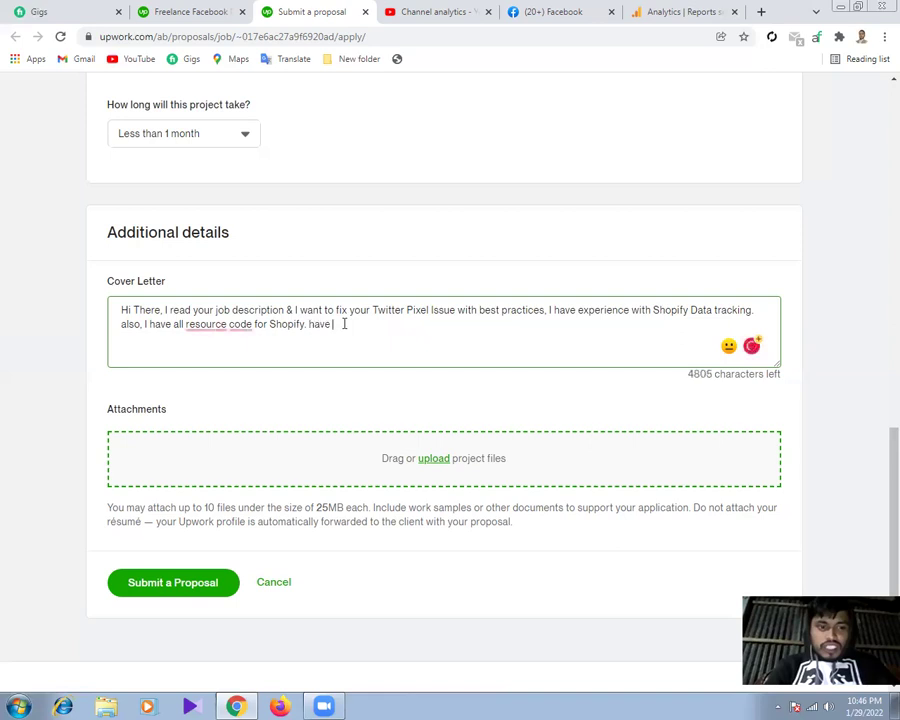
type("e")
key("BackSpace")
key("BackSpace")
key("BackSpace")
key("BackSpace")
key("BackSpace")
key("BackSpace")
key("BackSpace")
key("BackSpace")
key("BackSpace")
key("BackSpace")
key("BackSpace")
key("BackSpace")
key("BackSpace")
key("BackSpace")
key("BackSpace")
key("BackSpace")
key("BackSpace")
key("BackSpace")
key("BackSpace")
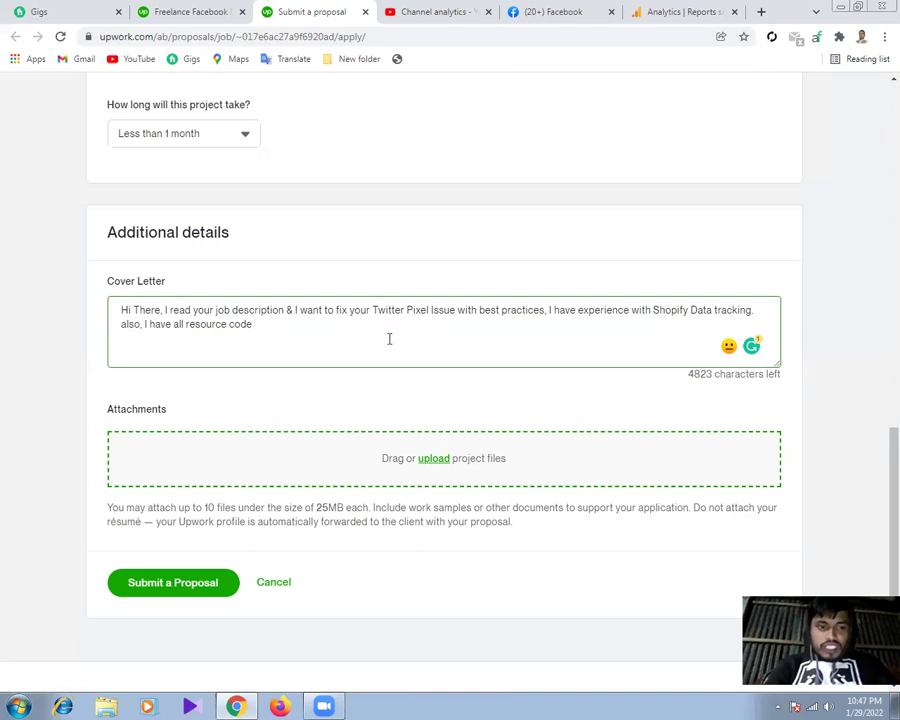
Complete the second sentence with "to track twitter pixel with Google tag manager", correcting the verb form and the spelling of twitter
type("to")
type("track")
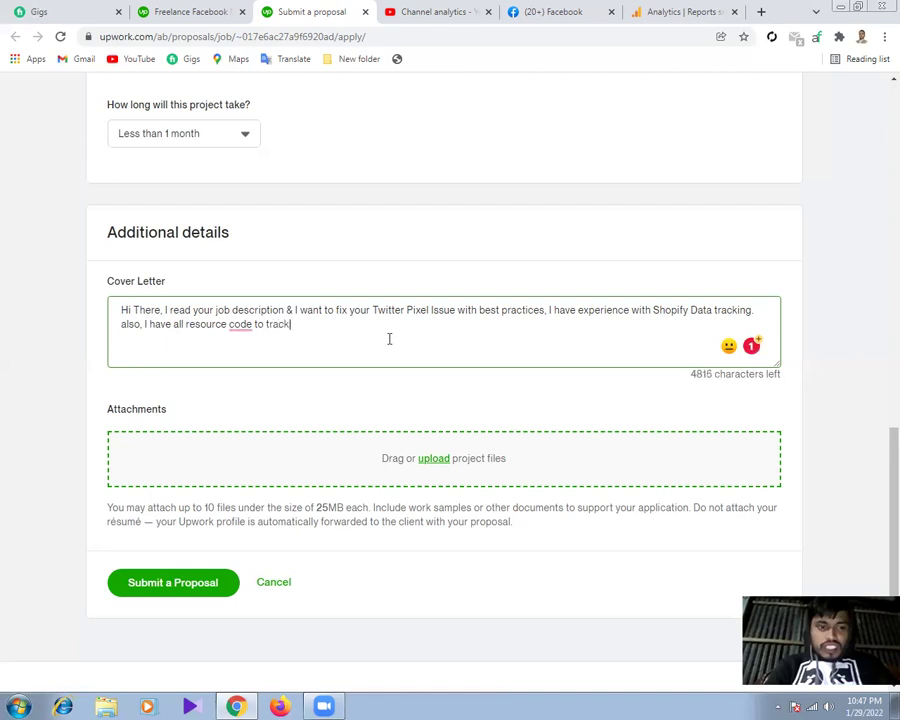
type("ing twitter")
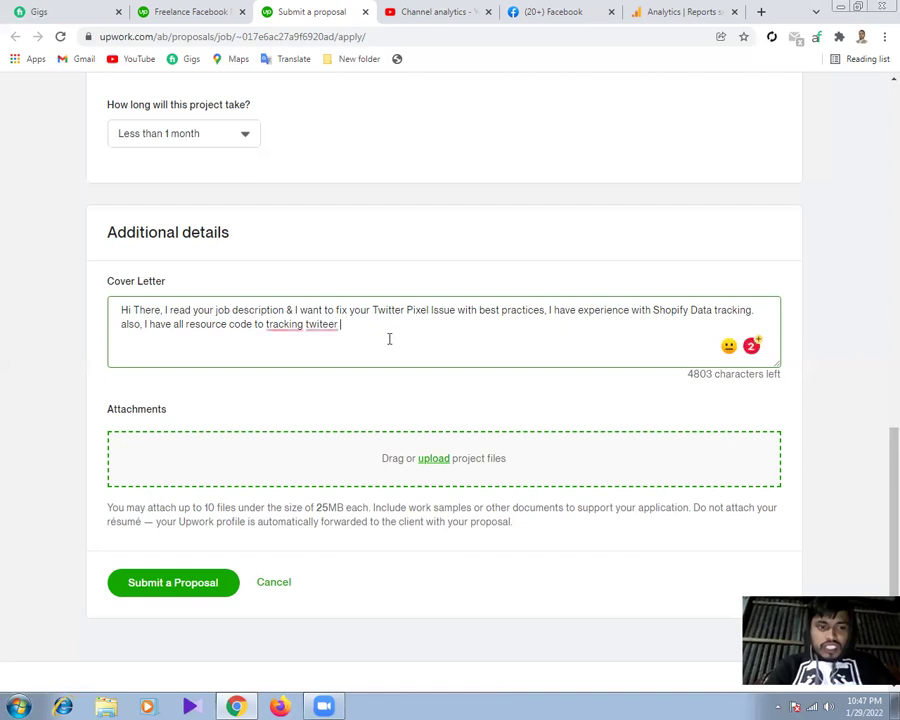
left_click(285, 325)
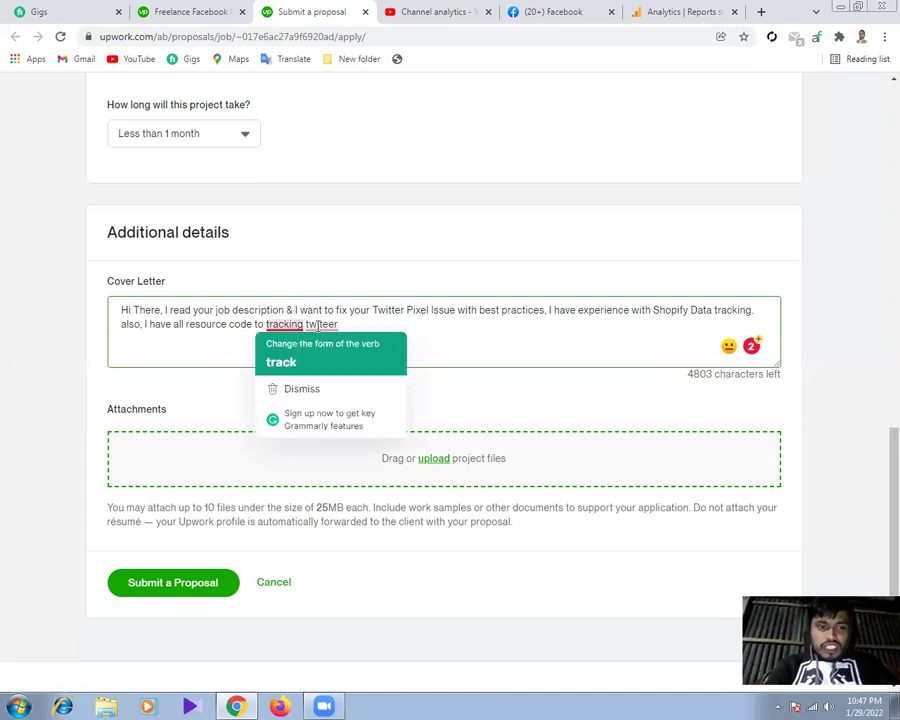
left_click(281, 361)
left_click(311, 349)
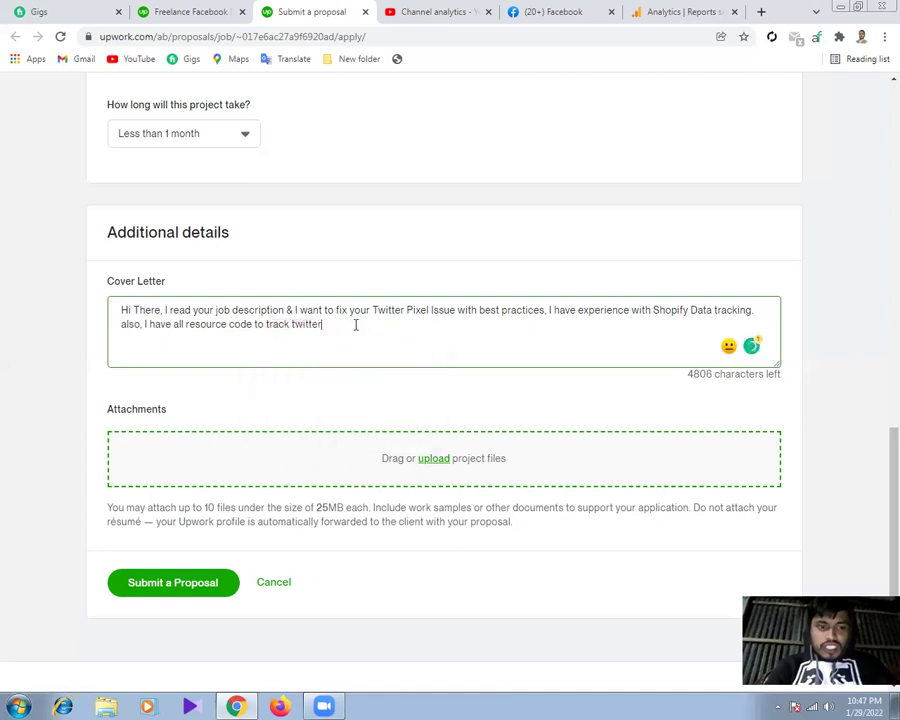
type("pixel with Google tag manager")
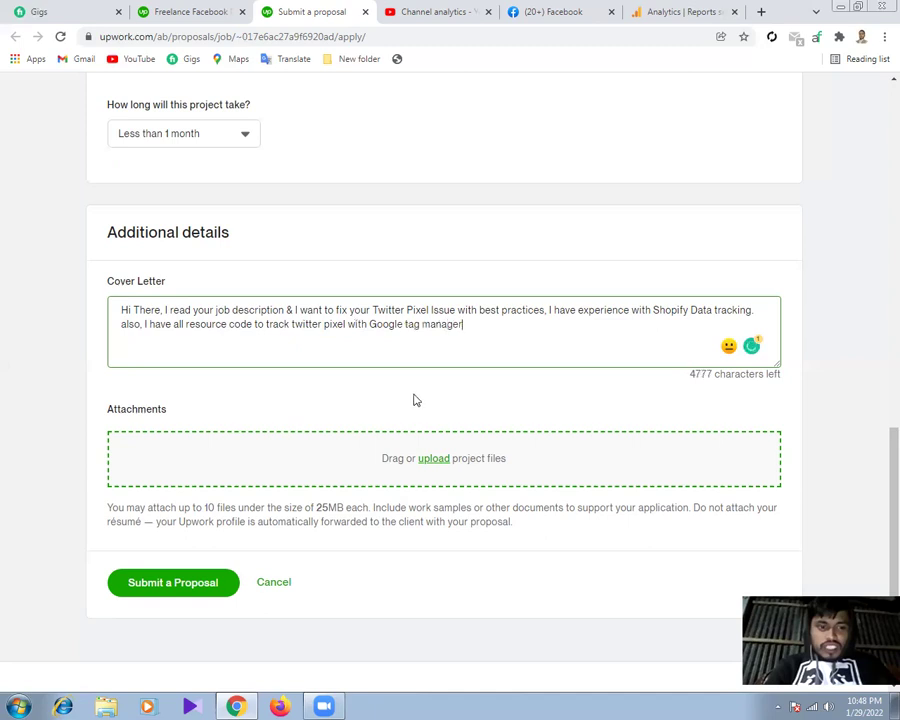
Close the cover letter with "just send an invitation to meet up at ZOOM" and change "pixel" to "pixels" in the second sentence
type(". s")
key("BackSpace")
type("just send ans")
key("BackSpace")
type("invitation to ")
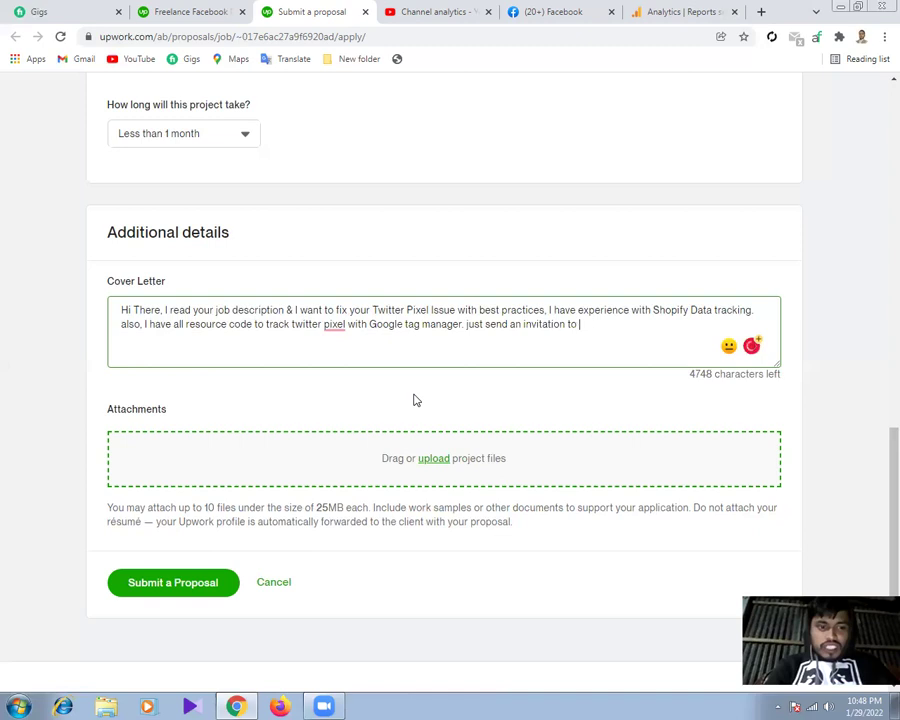
type("meet a")
key("BackSpace")
type("up at ZOOM")
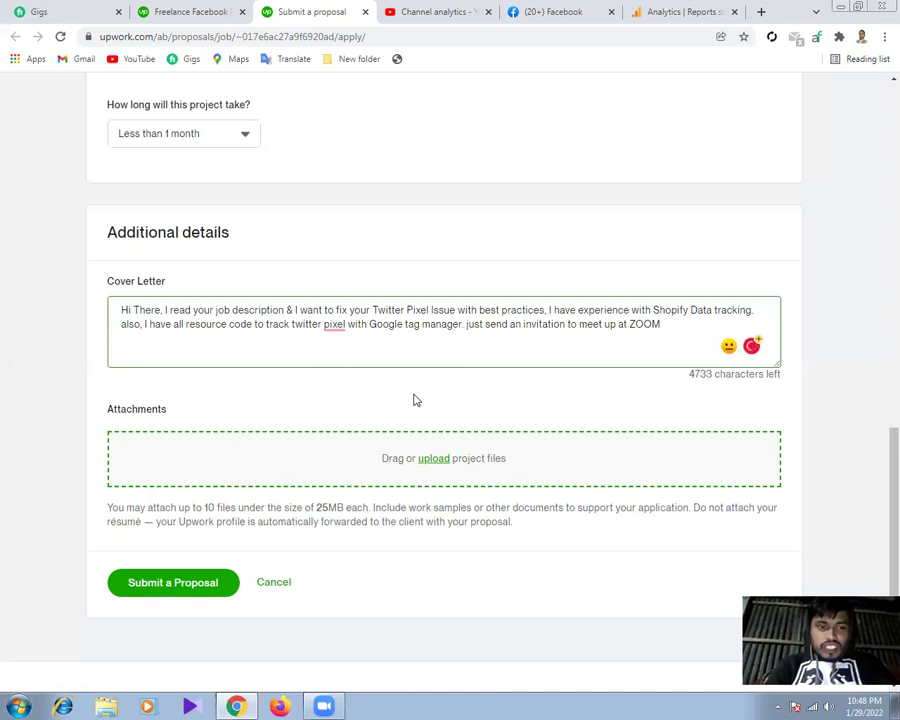
left_click(344, 324)
type("s")
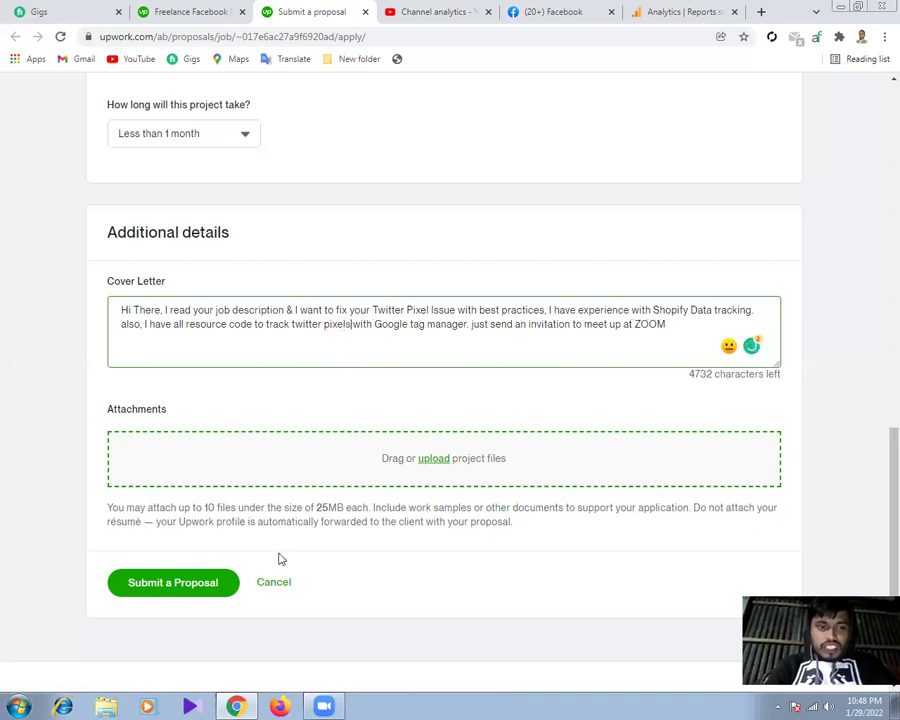
Submit the proposal, acknowledging the fixed-price project notice with "Yes, I understand."
left_click(205, 578)
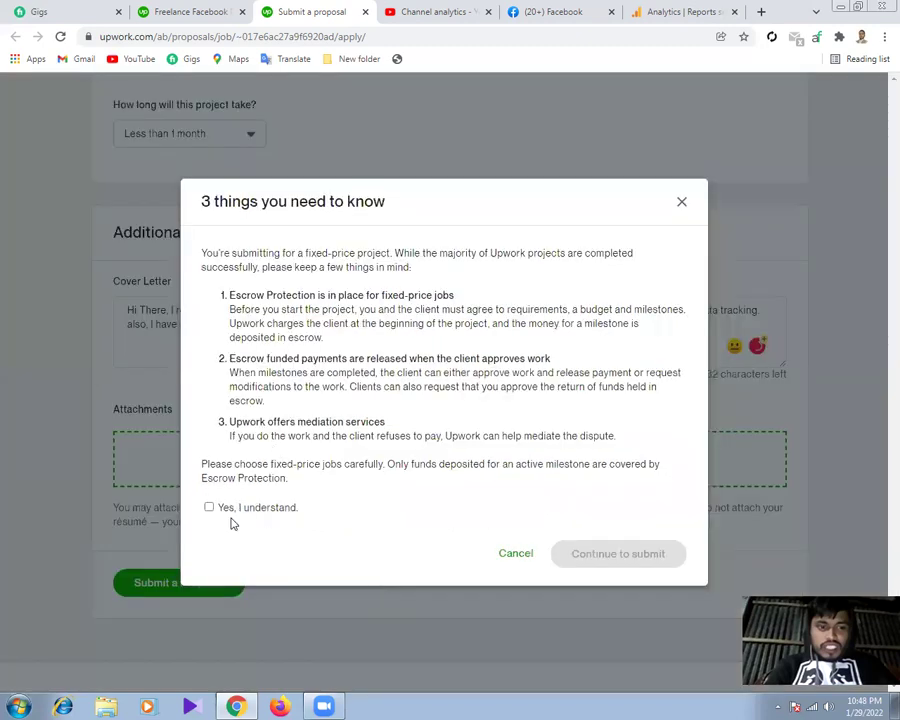
left_click(285, 508)
left_click(600, 557)
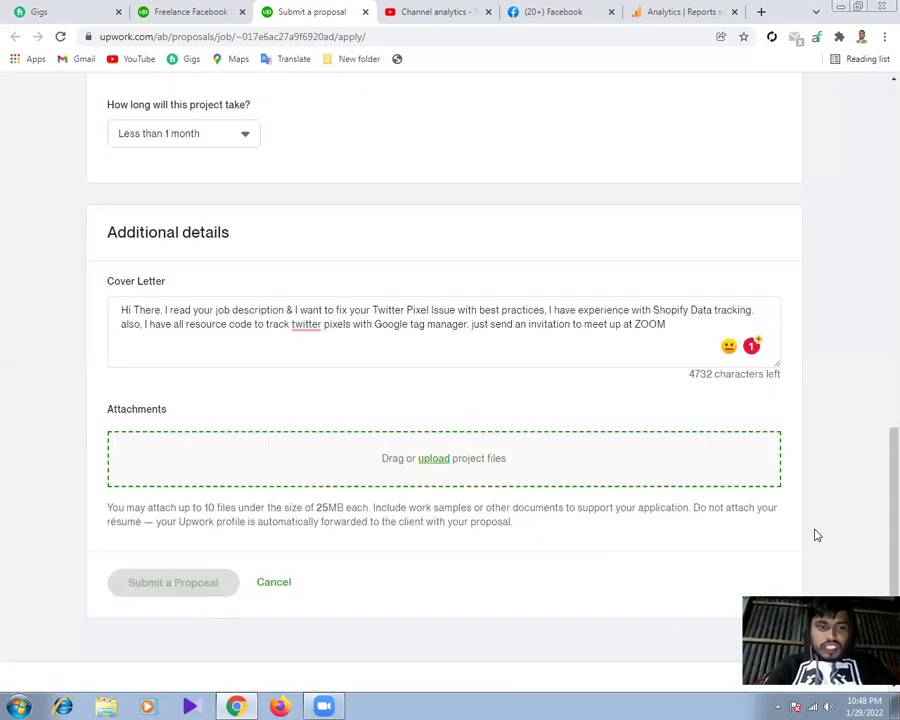
scroll(879, 485, "down", 3)
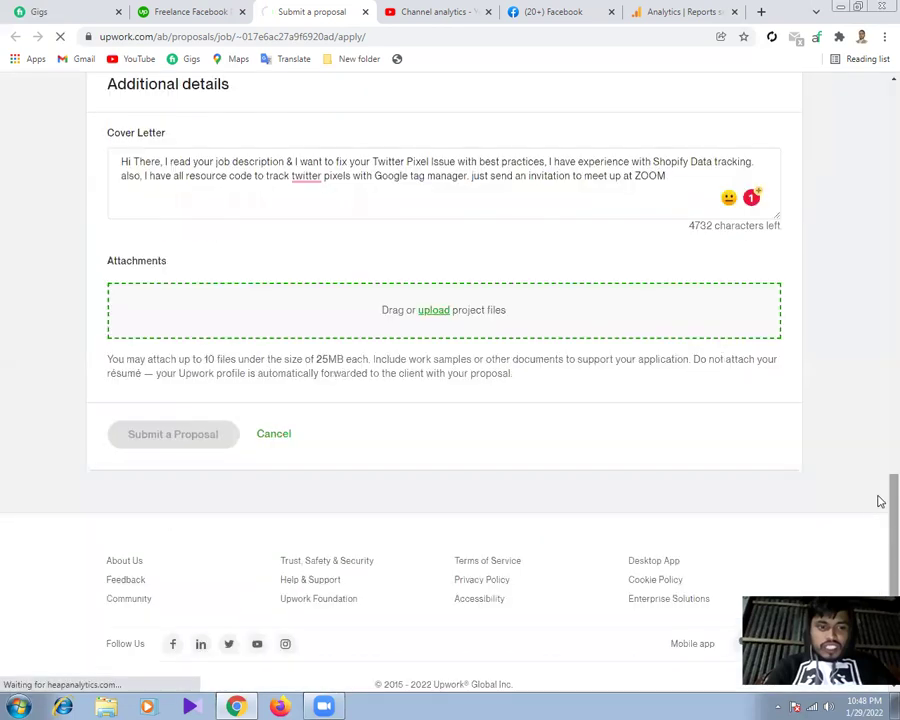